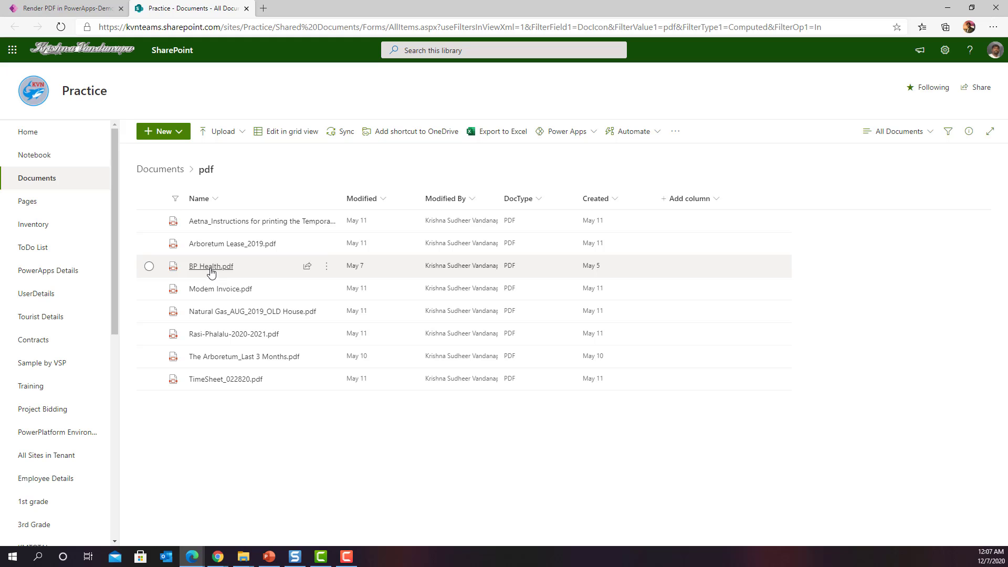
# Preview BP Health.pdf and Rasi-Phalalu-2020-2021.pdf from the pdf folder, returning to the file list after each
pyautogui.click(203, 266)
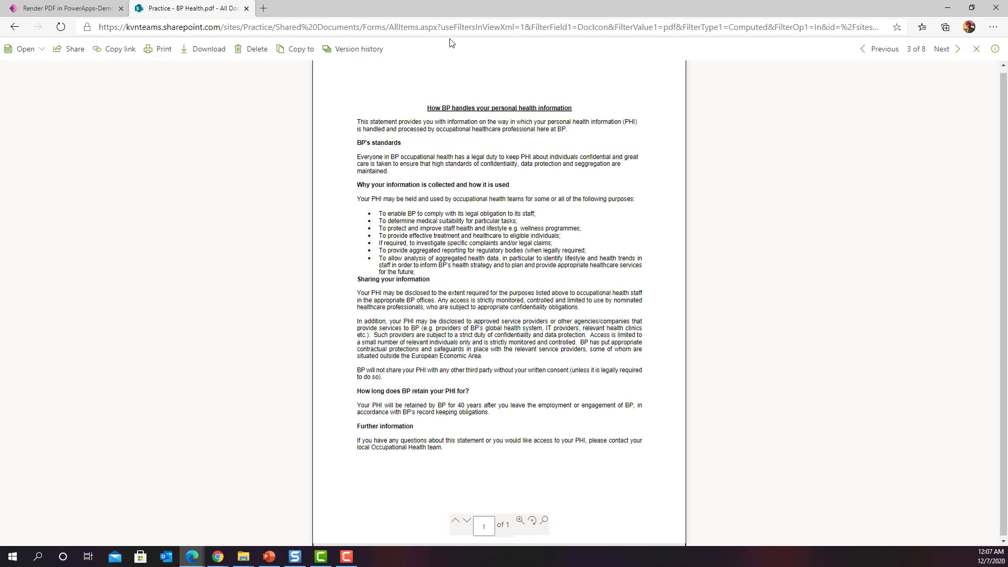
pyautogui.click(14, 27)
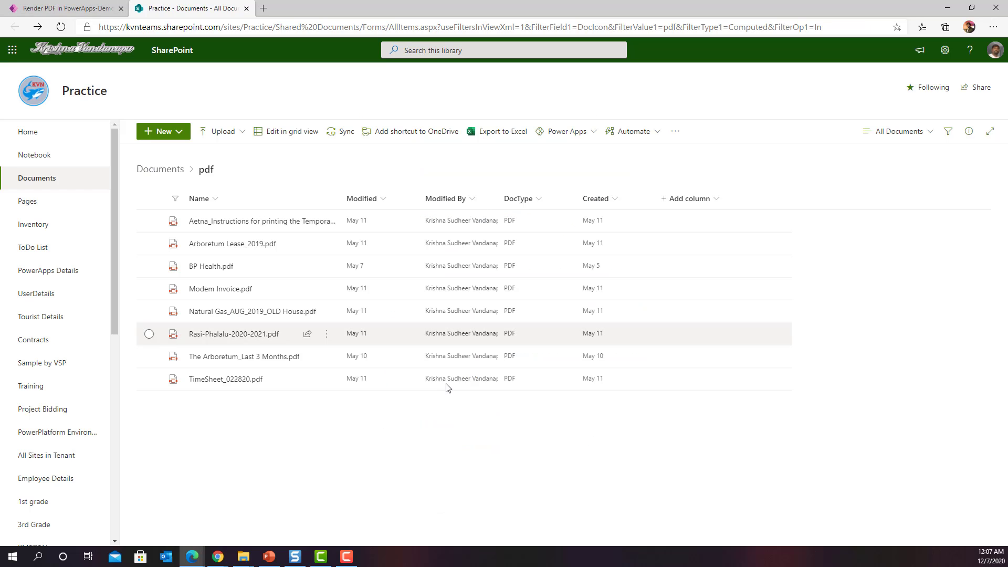
pyautogui.click(227, 335)
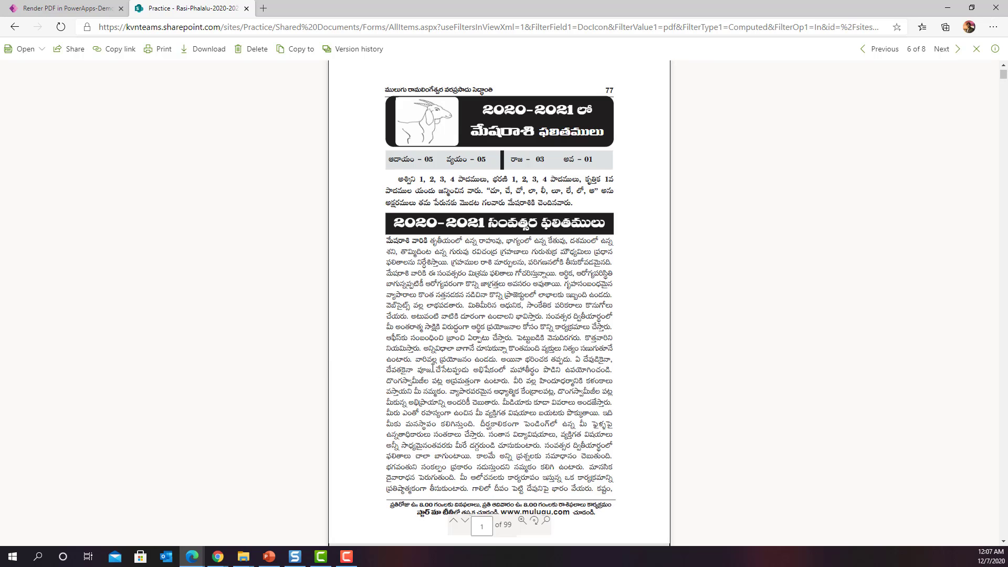
pyautogui.scroll(-10, 444, 207)
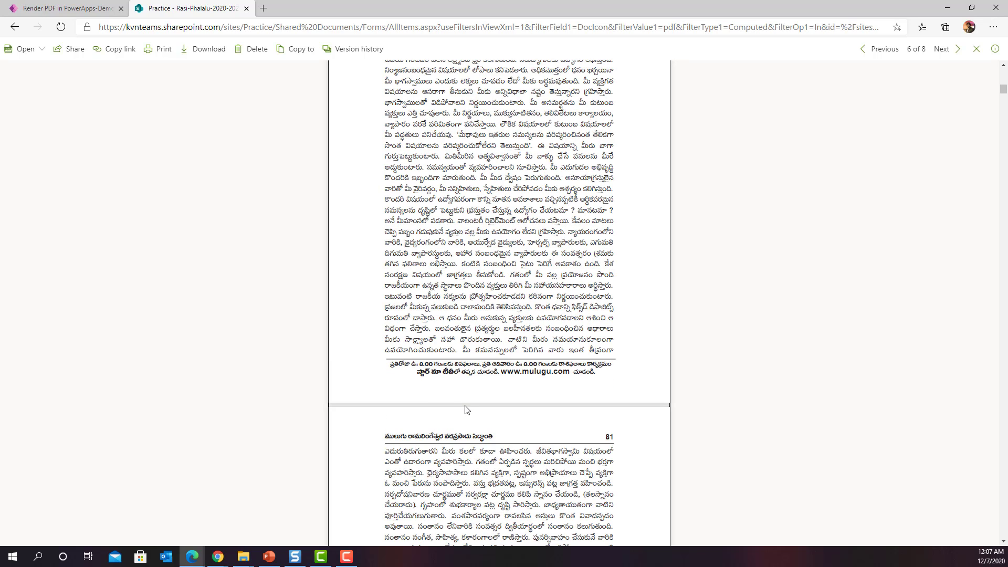
pyautogui.scroll(1, 467, 410)
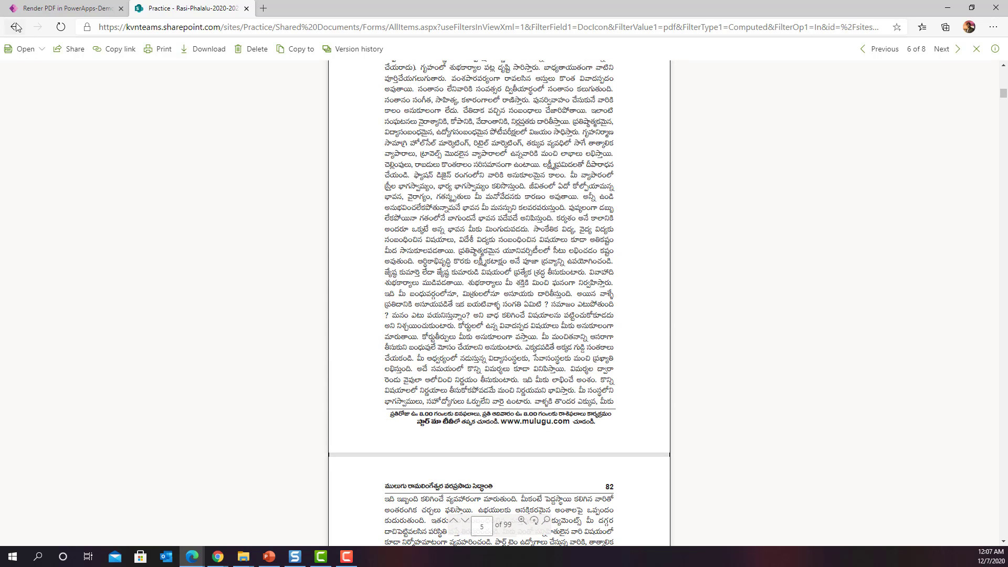
pyautogui.click(15, 27)
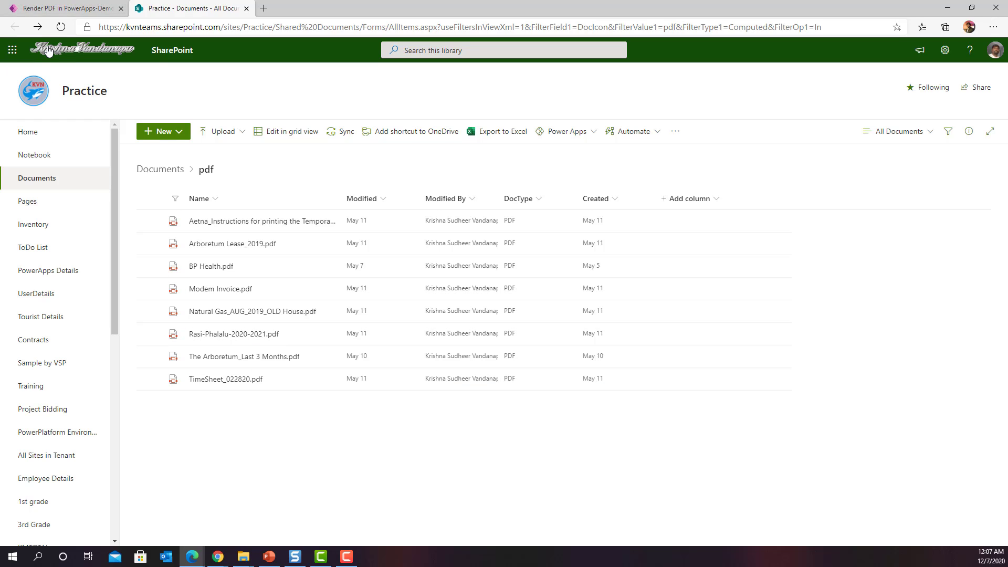
# Switch to the Power Apps studio and connect the SharePoint Documents library as a data source of the app
pyautogui.click(58, 8)
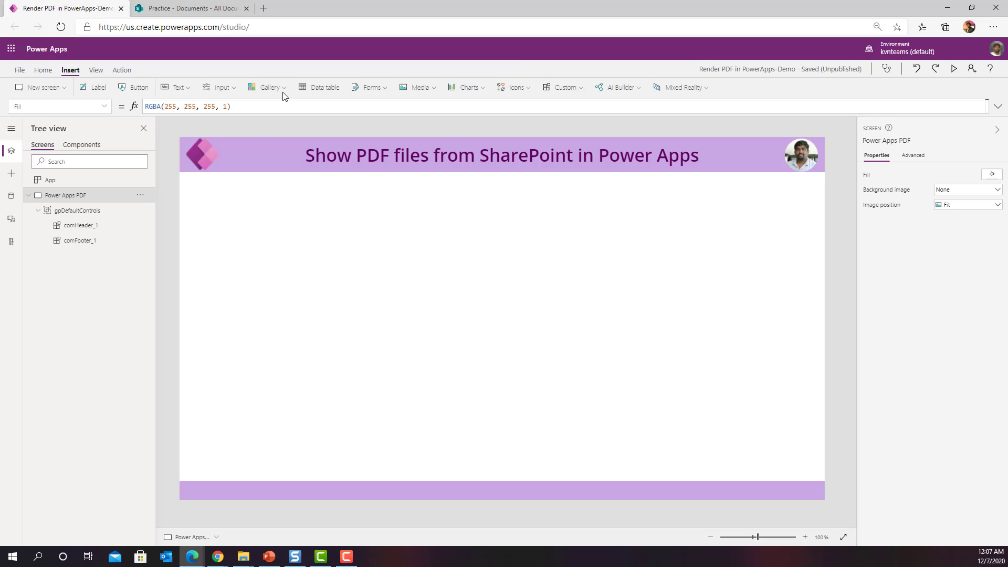
pyautogui.click(270, 87)
pyautogui.click(11, 195)
pyautogui.click(87, 148)
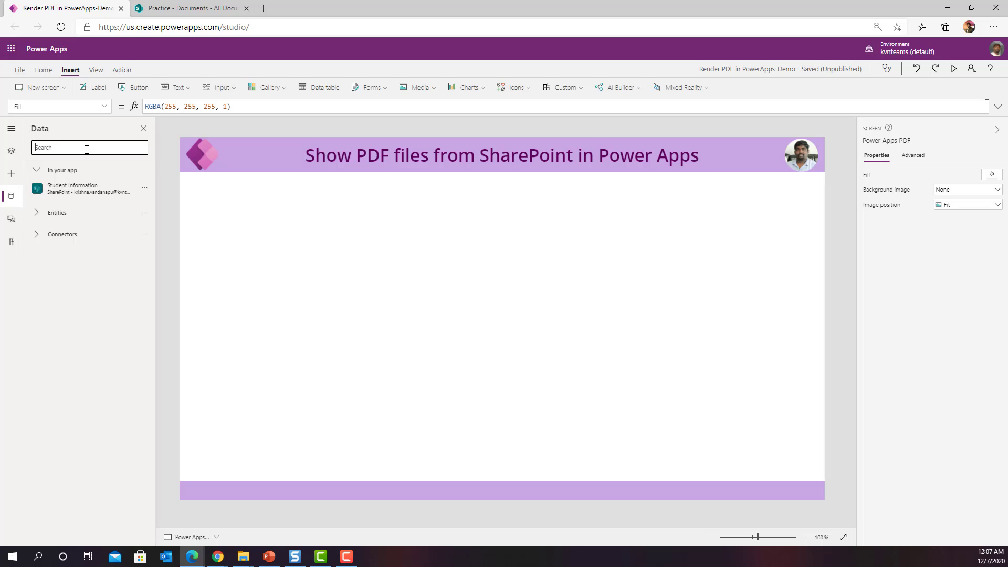
pyautogui.write('Sharepoint')
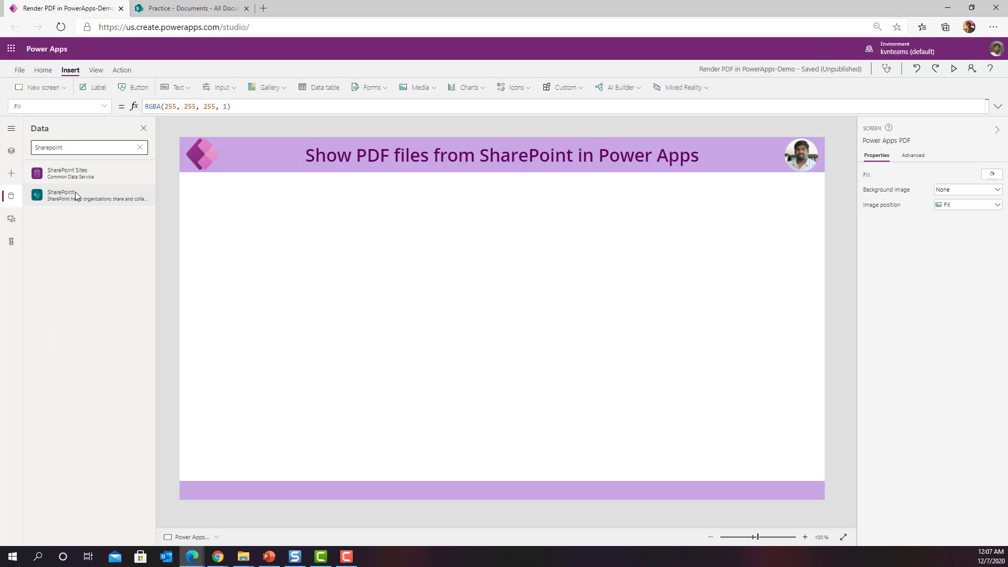
pyautogui.click(75, 195)
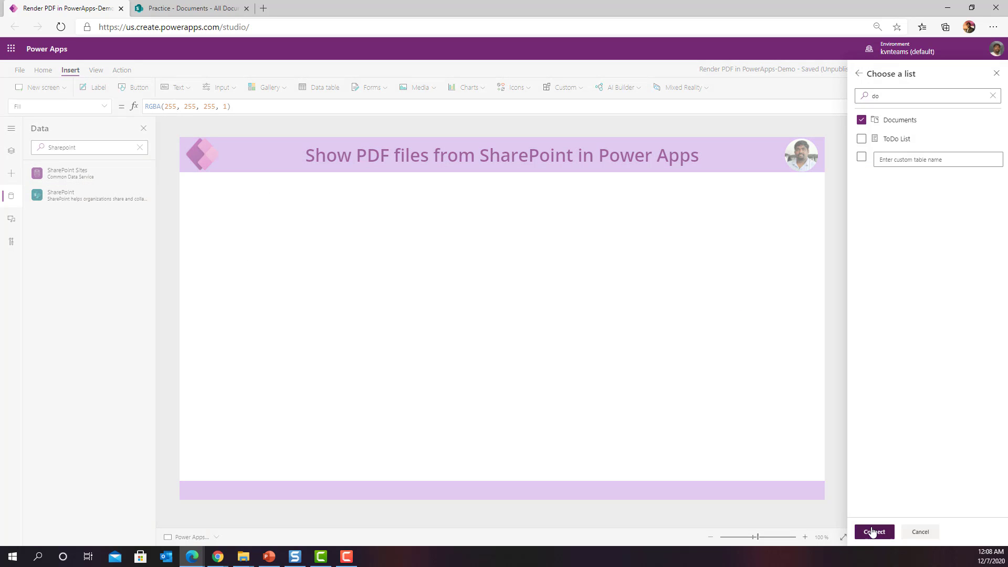
pyautogui.click(873, 532)
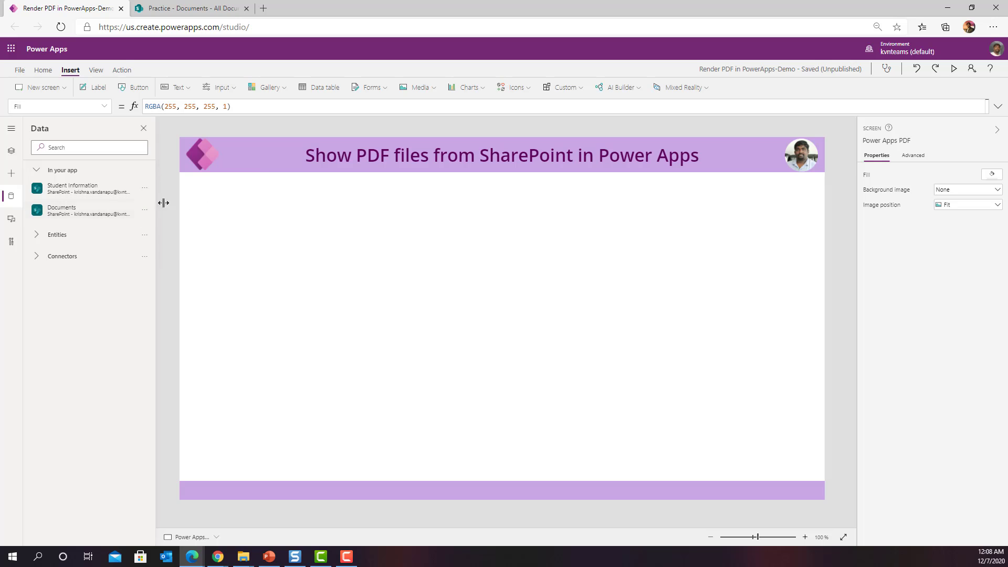
# Insert a vertical gallery with Documents as its data source and place it just below the screen header
pyautogui.click(281, 87)
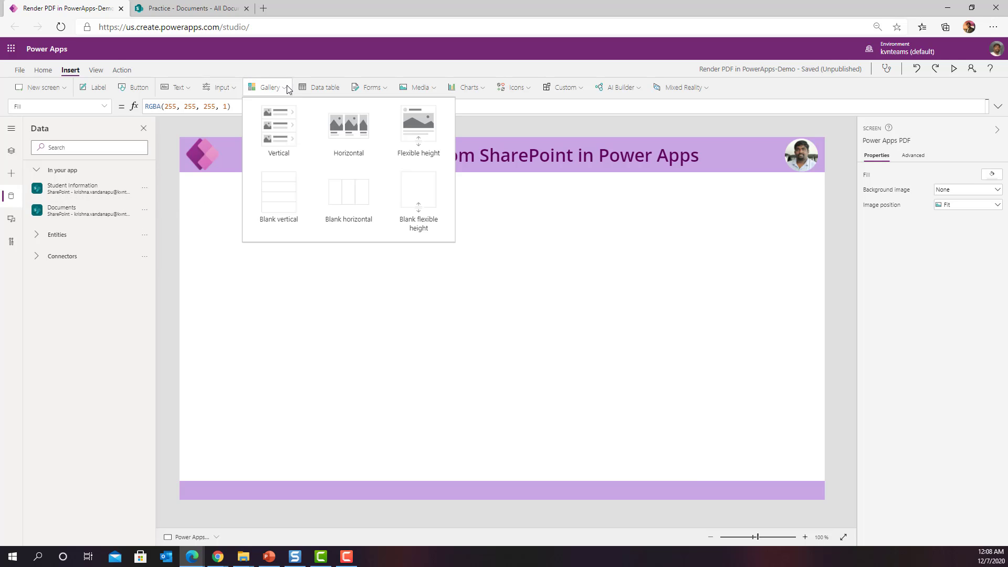
pyautogui.click(280, 142)
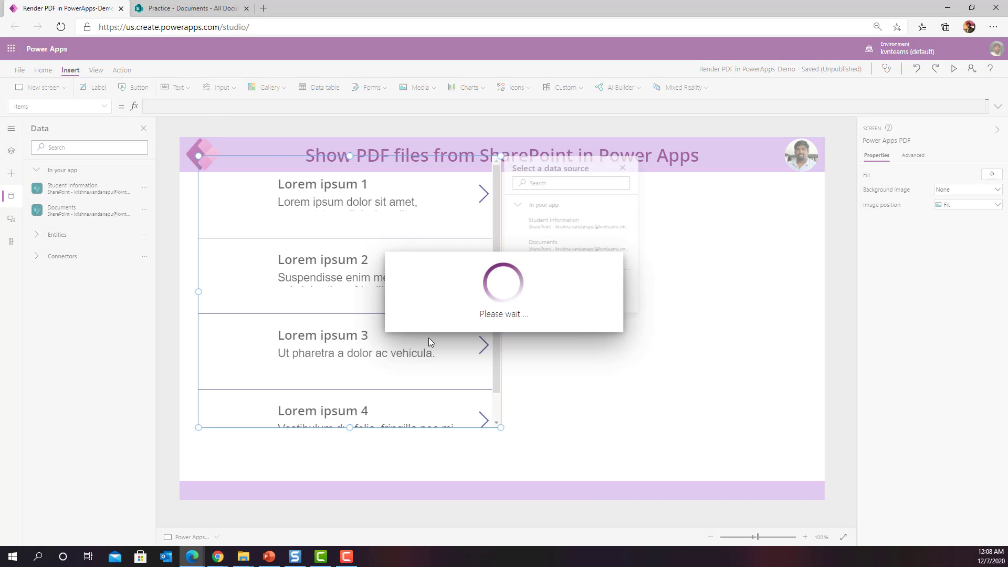
pyautogui.click(559, 243)
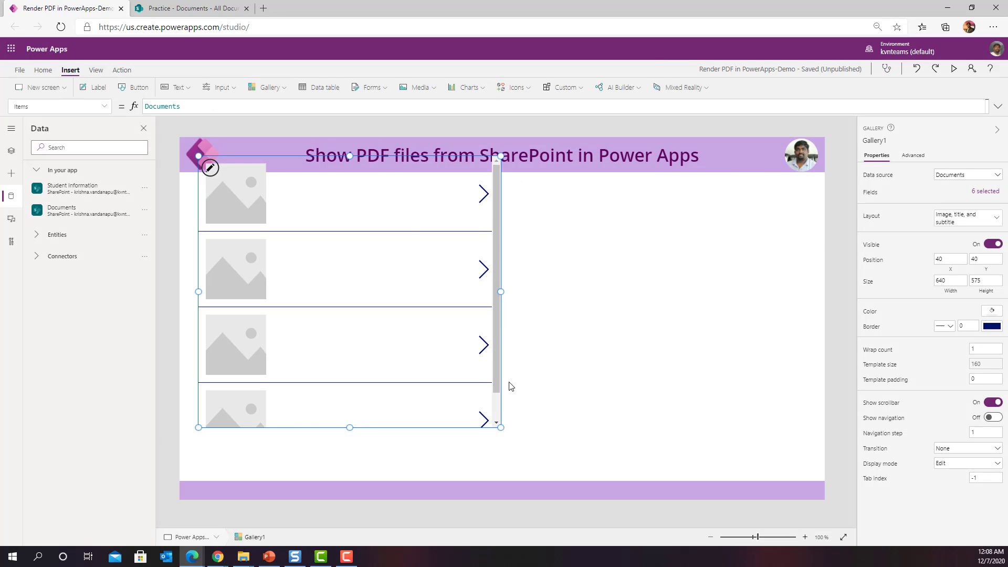
pyautogui.moveTo(375, 155); pyautogui.dragTo(366, 191)
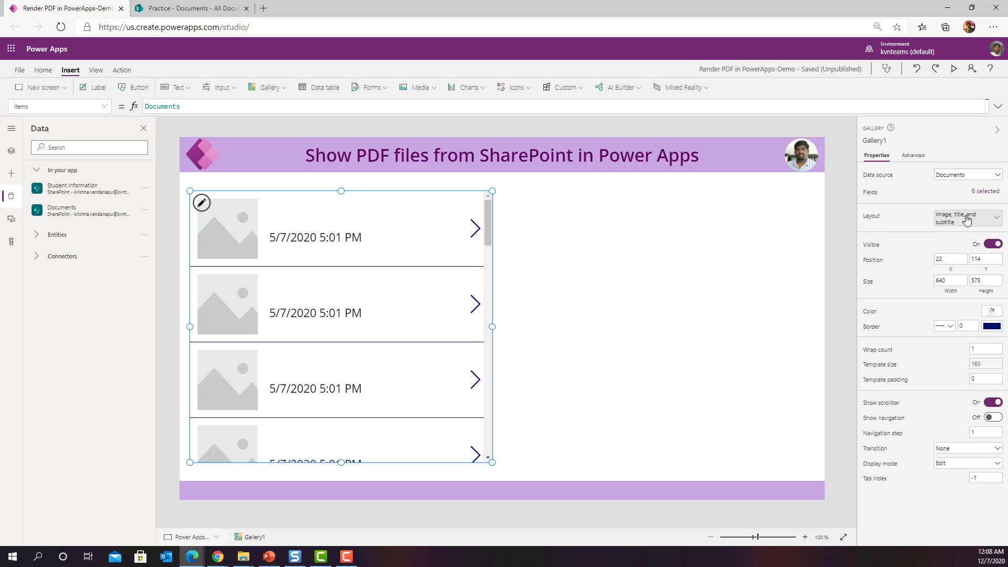
# Change the gallery layout to Title and subtitle and set its title text to ThisItem.'File name with extension'
pyautogui.click(995, 218)
pyautogui.click(955, 307)
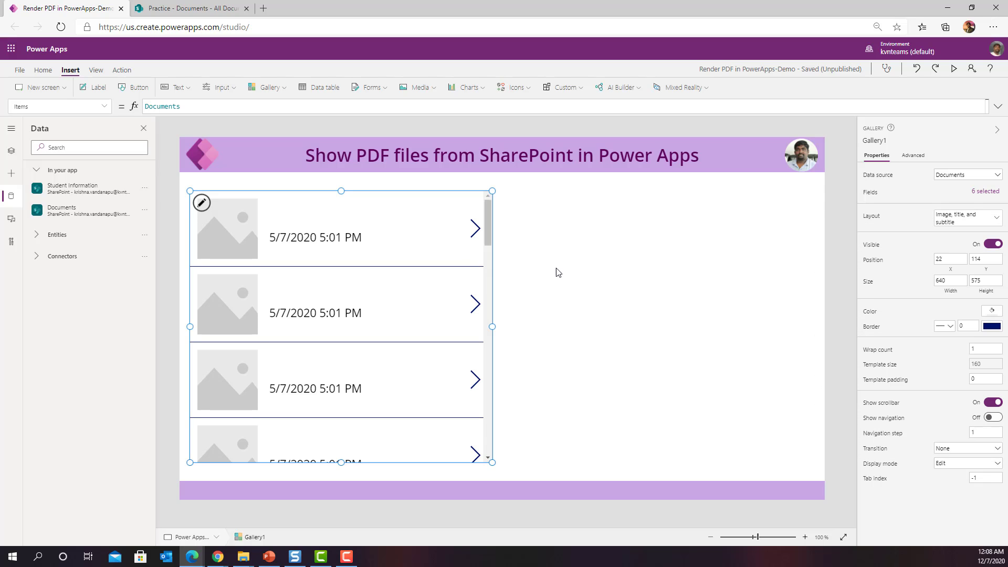
pyautogui.click(268, 210)
pyautogui.doubleClick(190, 106)
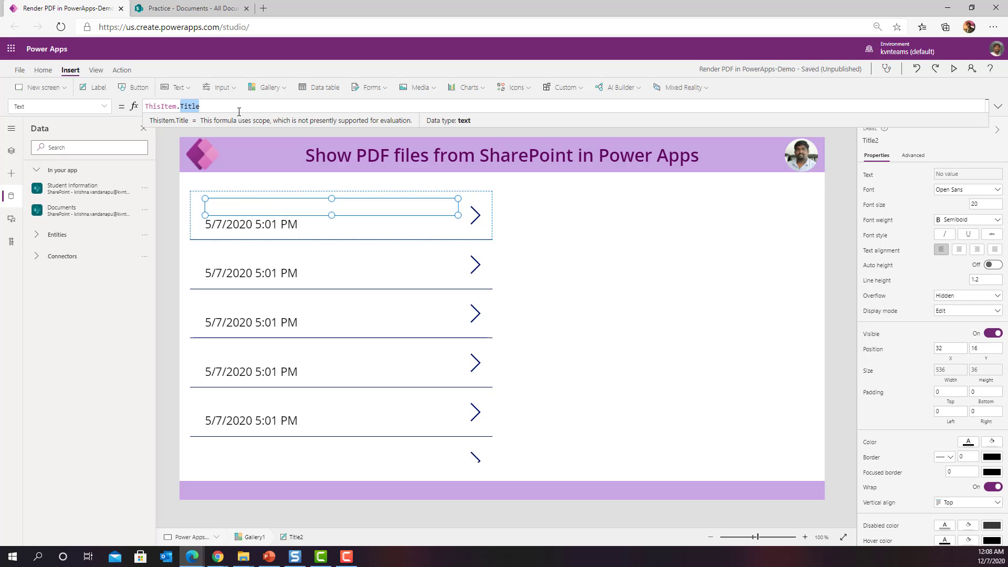
pyautogui.write('fie')
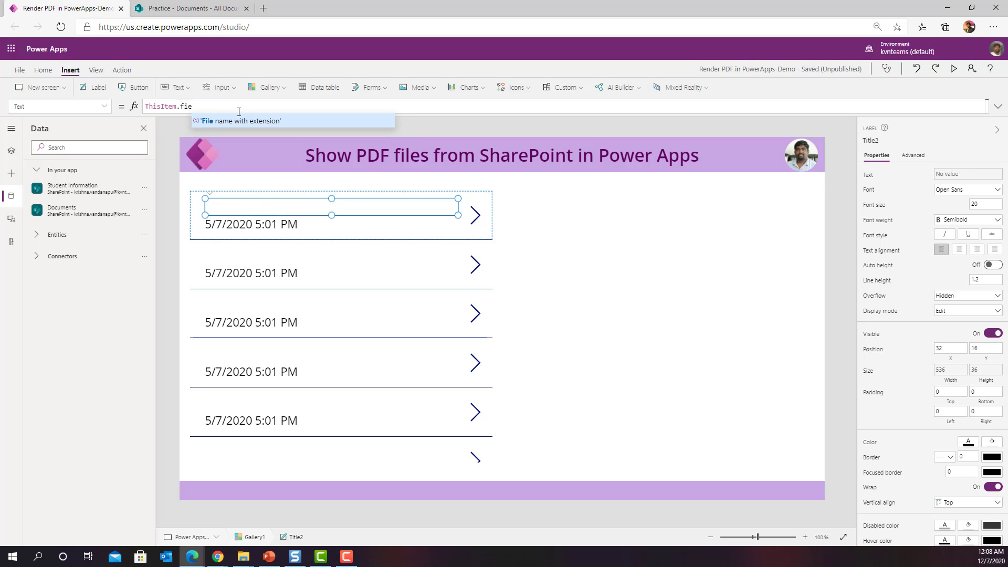
pyautogui.click(239, 121)
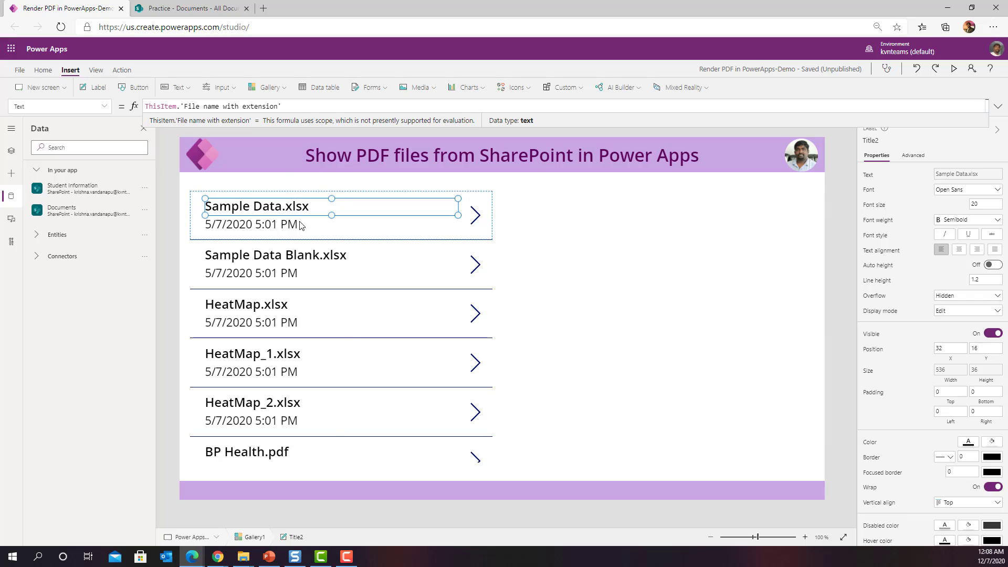
# Restrict the gallery to PDF files by setting its Items formula to Filter(Documents,DocType="pdf")
pyautogui.click(482, 336)
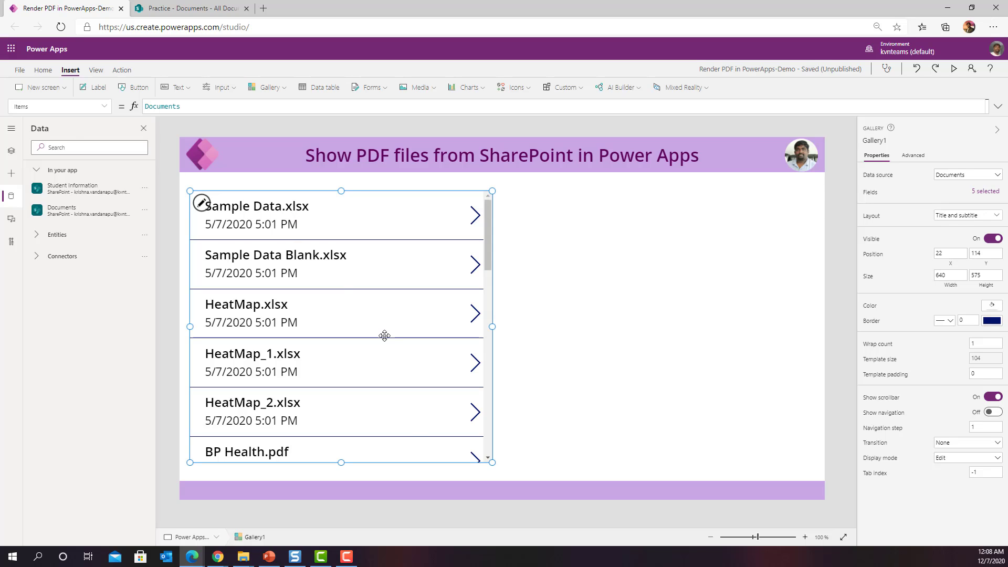
pyautogui.click(207, 106)
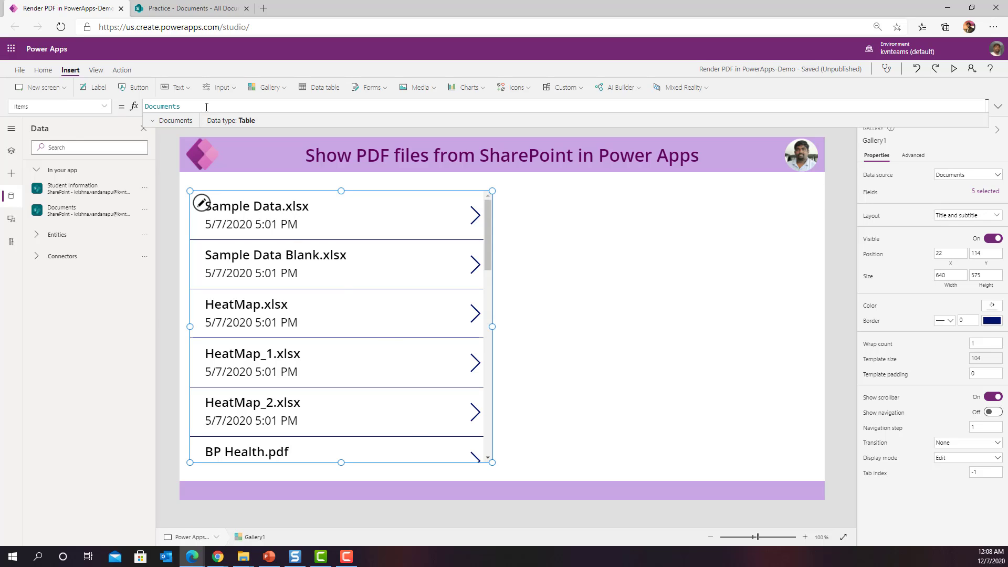
pyautogui.press('Home')
pyautogui.write('Filter(')
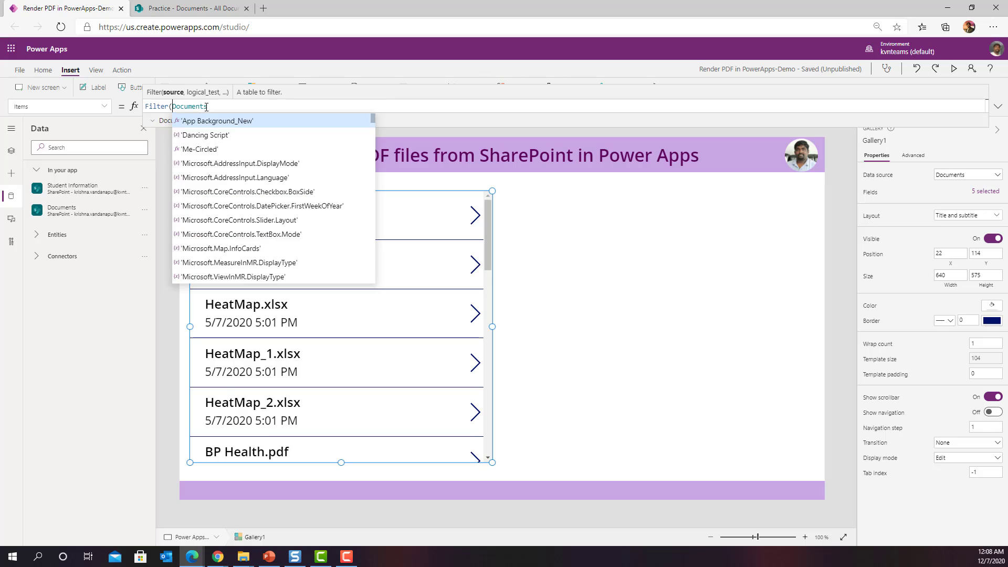
pyautogui.click(207, 107)
pyautogui.write(',')
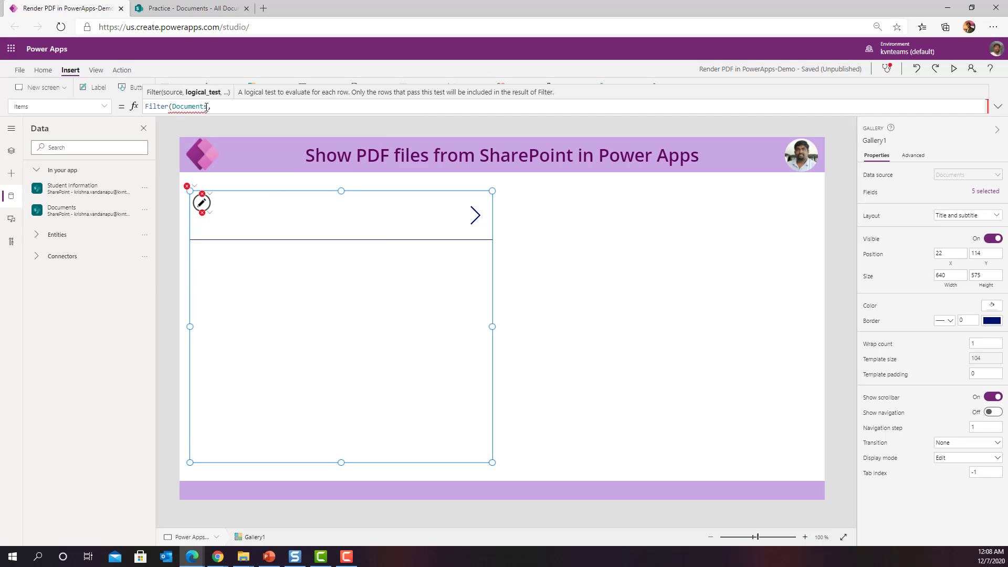
pyautogui.write('c')
pyautogui.press('BackSpace')
pyautogui.write('doc')
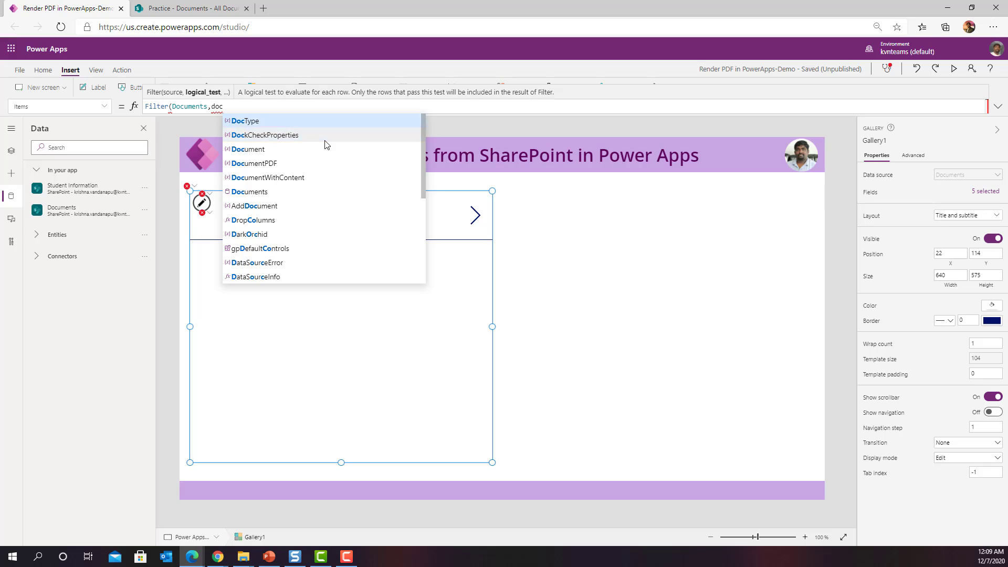
pyautogui.press('Tab')
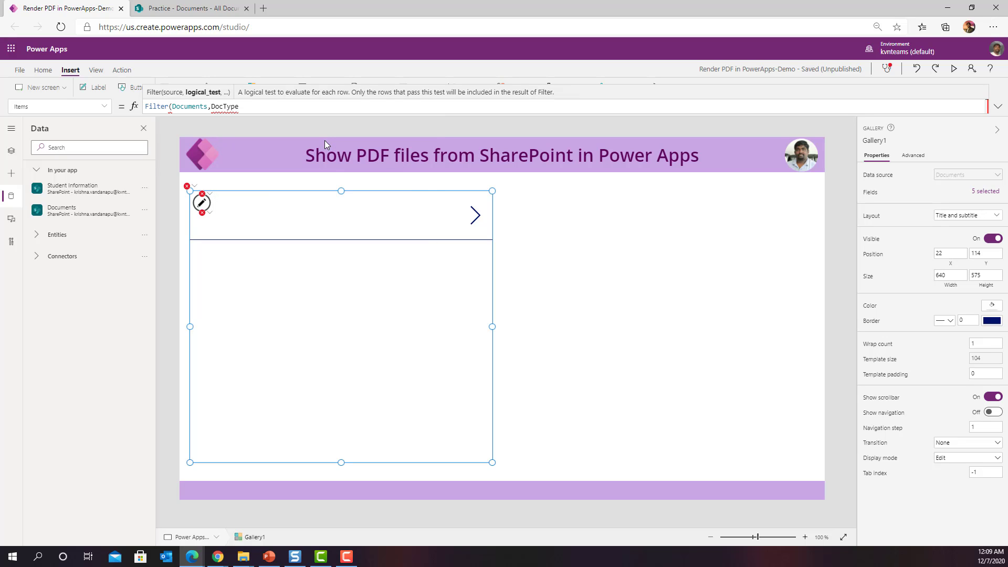
pyautogui.write('="pdf")')
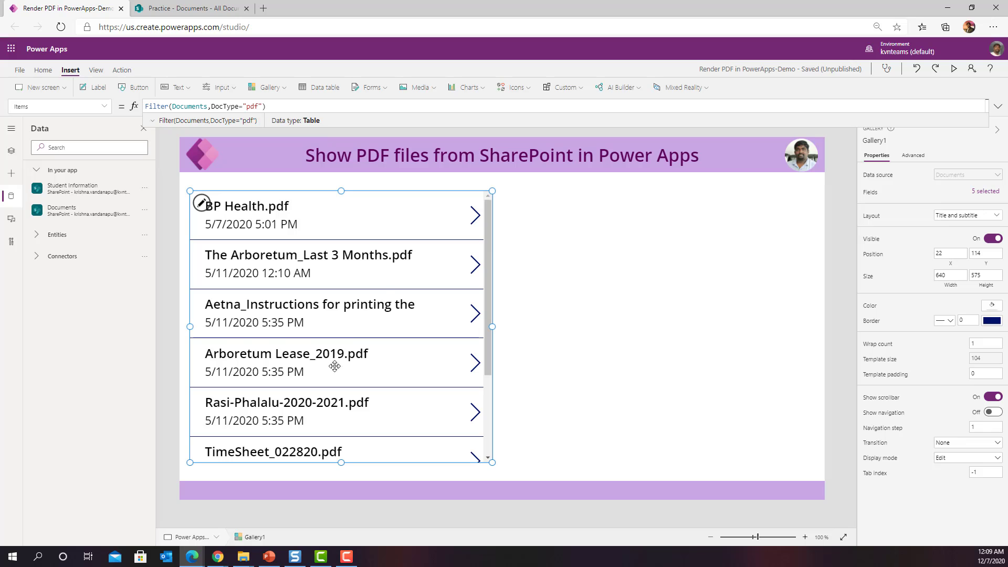
pyautogui.scroll(-3, 391, 317)
pyautogui.scroll(5, 391, 317)
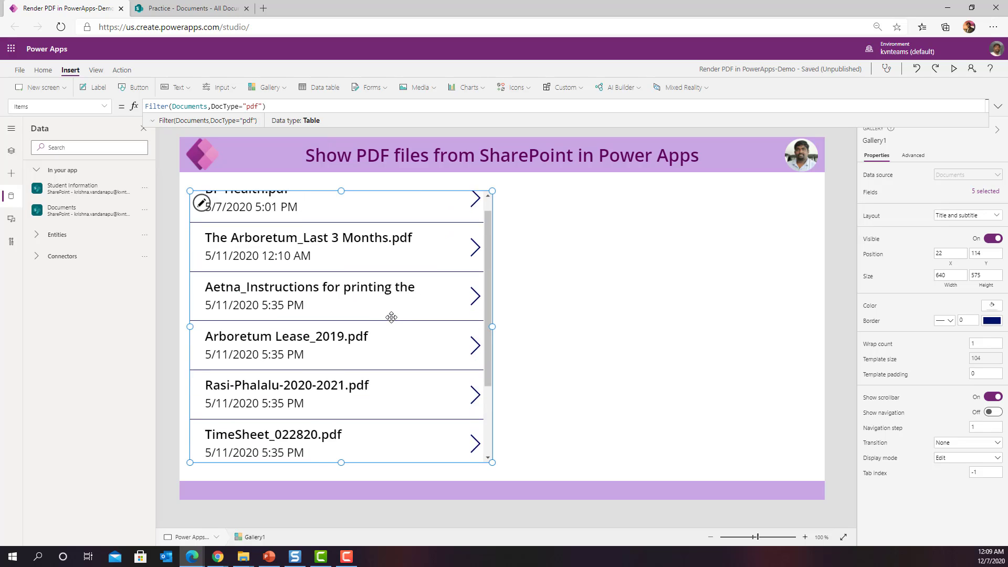
# Insert an experimental PDF viewer beside the gallery at about X 685, Y 100, sized about 658 by 606
pyautogui.click(404, 181)
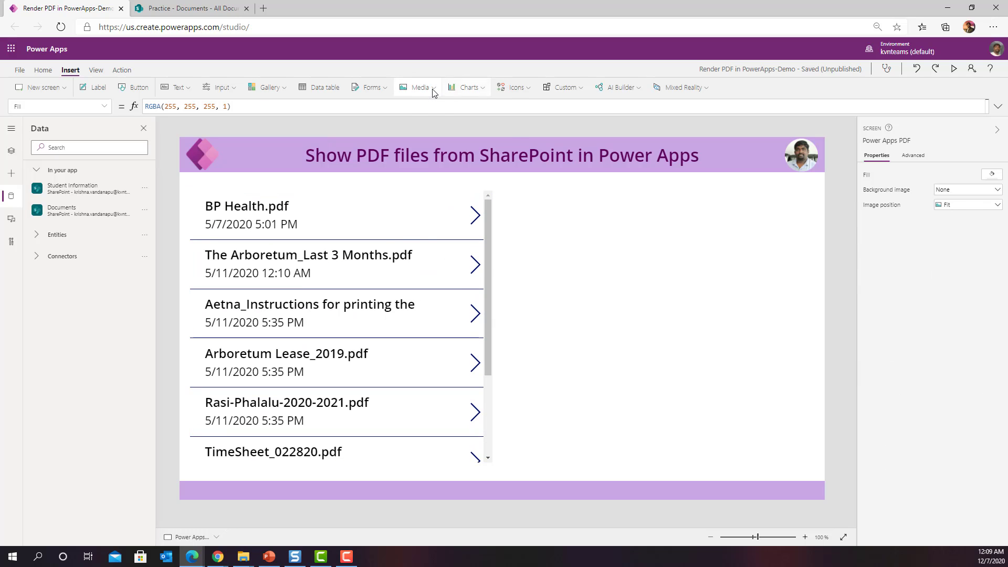
pyautogui.click(434, 92)
pyautogui.scroll(2, 438, 205)
pyautogui.scroll(-2, 436, 199)
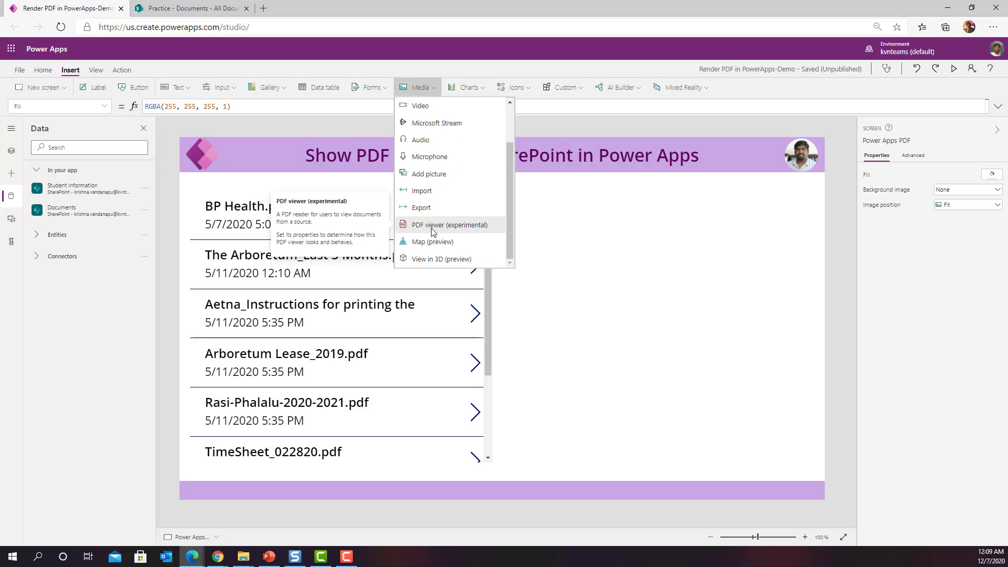
pyautogui.click(433, 227)
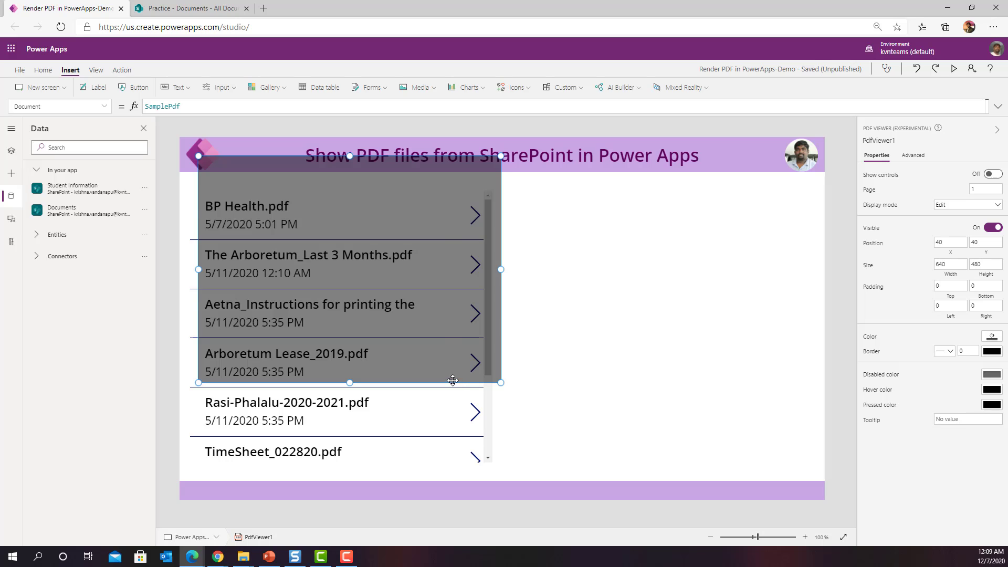
pyautogui.moveTo(452, 380); pyautogui.dragTo(809, 463)
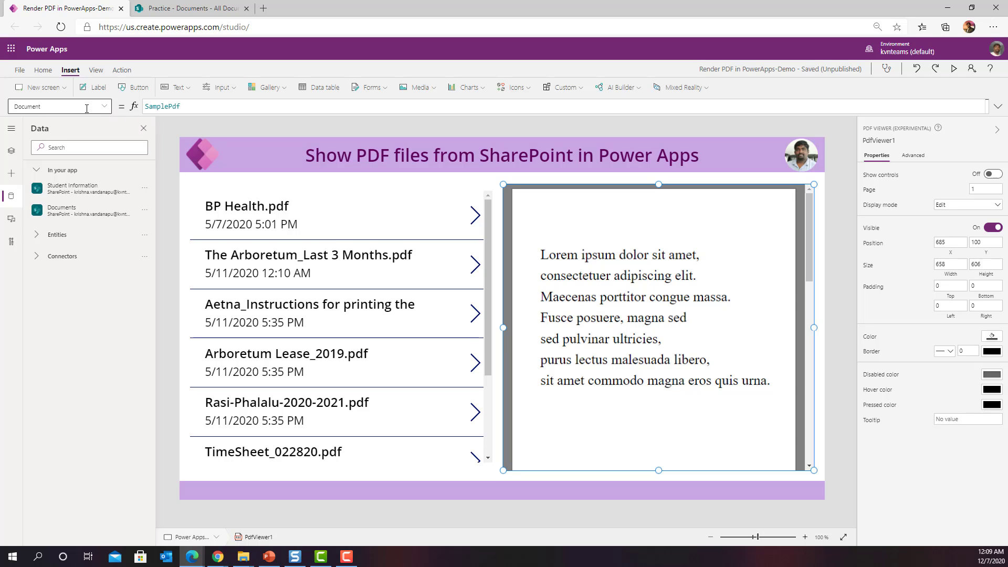
# Set the PDF viewer's Document property to Gallery1.Selected.'File name with extension'
pyautogui.doubleClick(161, 107)
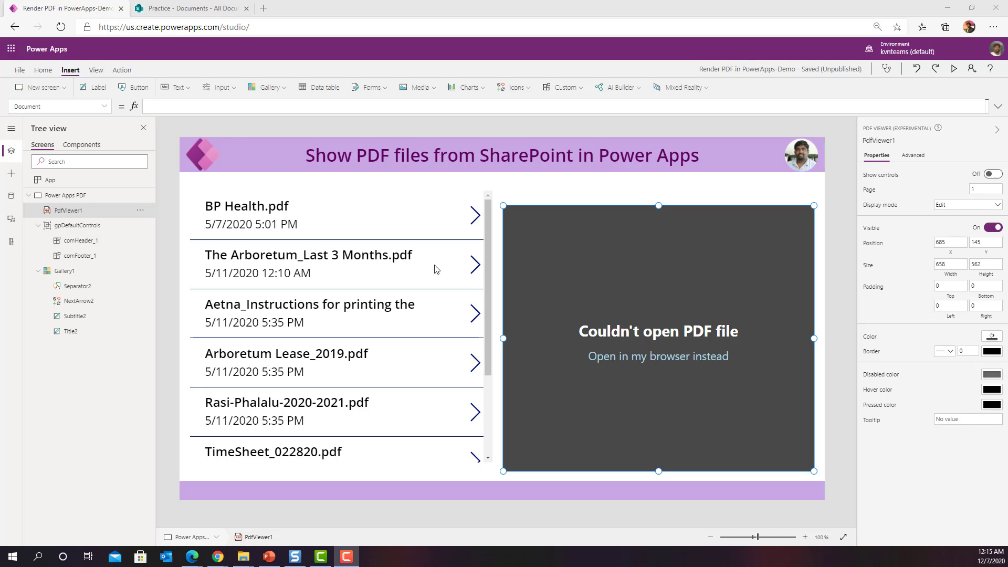
pyautogui.click(222, 107)
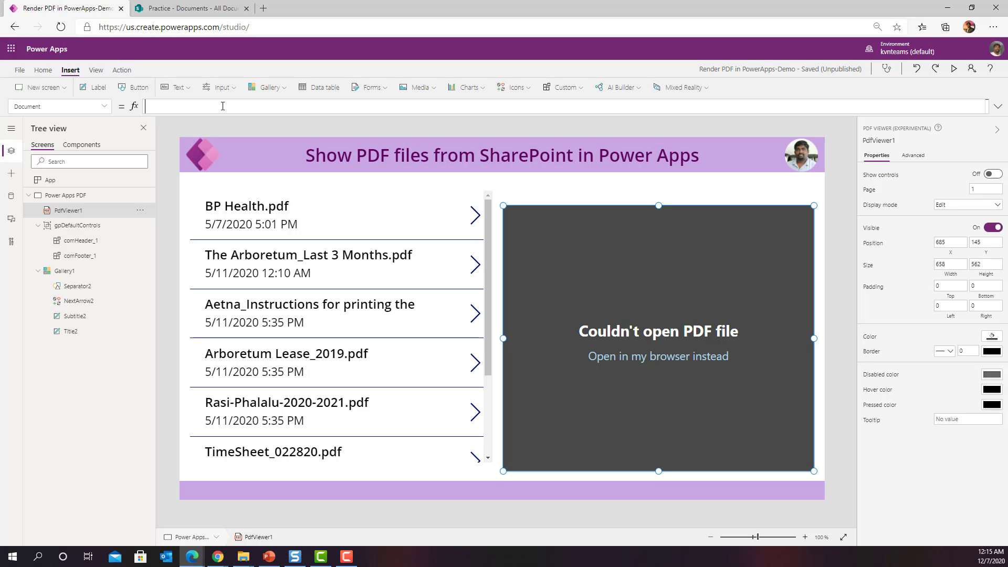
pyautogui.write('GALL')
pyautogui.press('Tab')
pyautogui.write('.S')
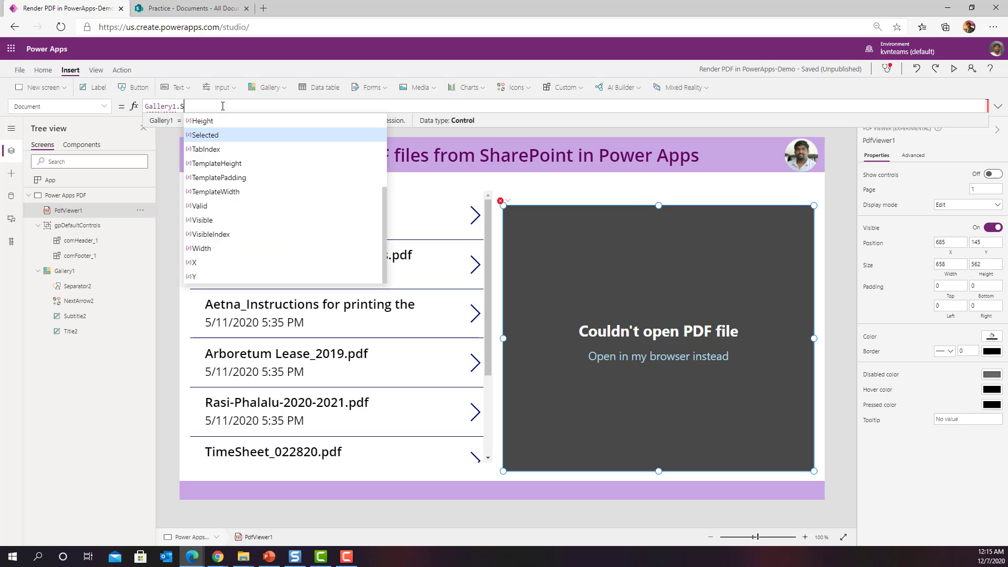
pyautogui.write('elected.')
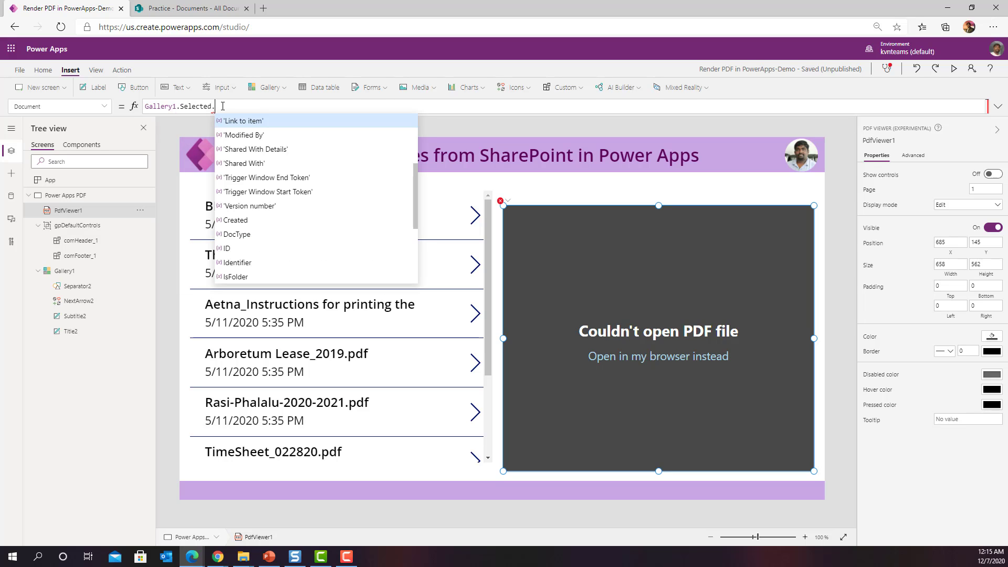
pyautogui.write('file')
pyautogui.press('Tab')
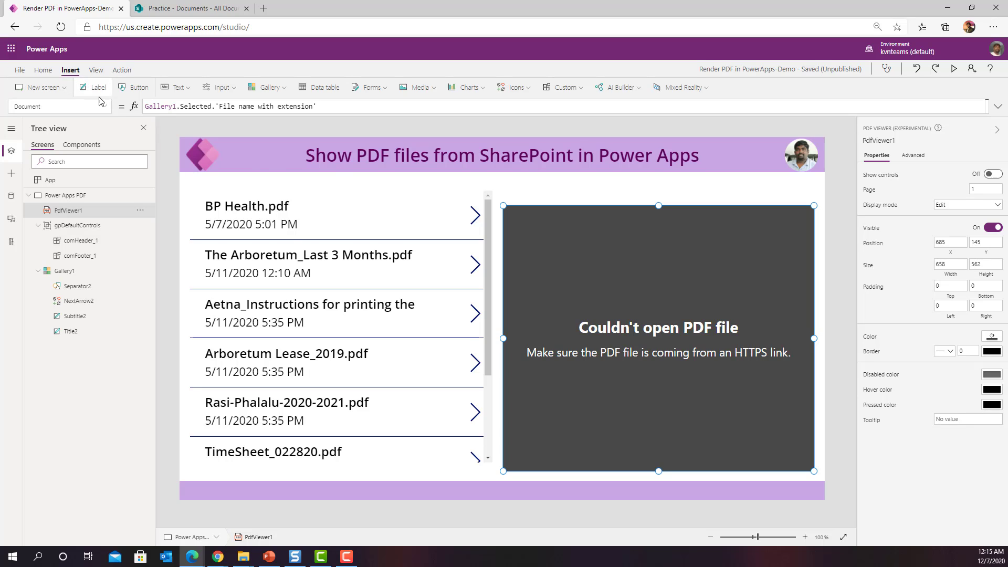
# Insert a label above the PDF viewer at about X 685, Y 90, sized about 658 by 40, and clear its default text
pyautogui.moveTo(247, 174); pyautogui.dragTo(822, 194)
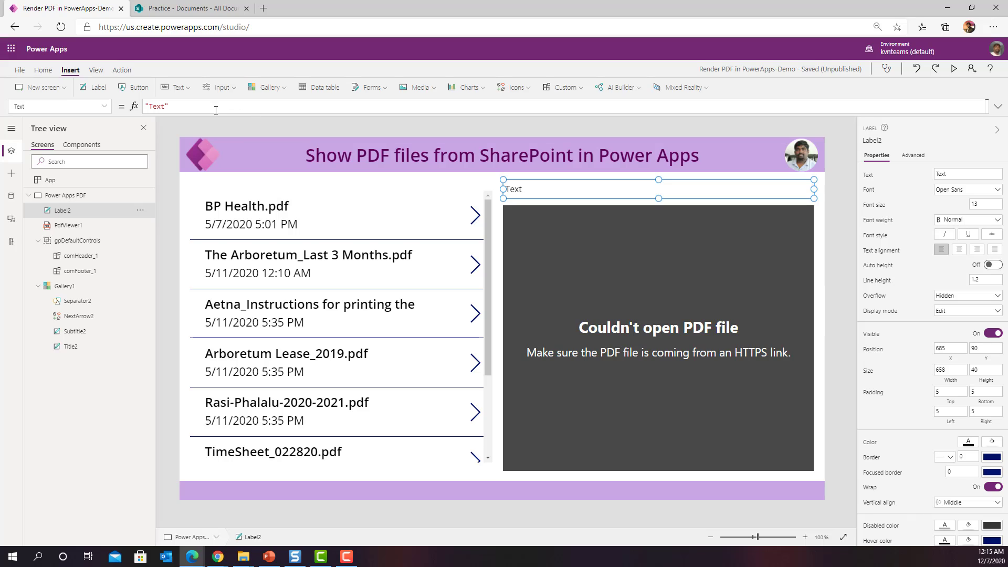
pyautogui.hotkey('ctrl', 'a')
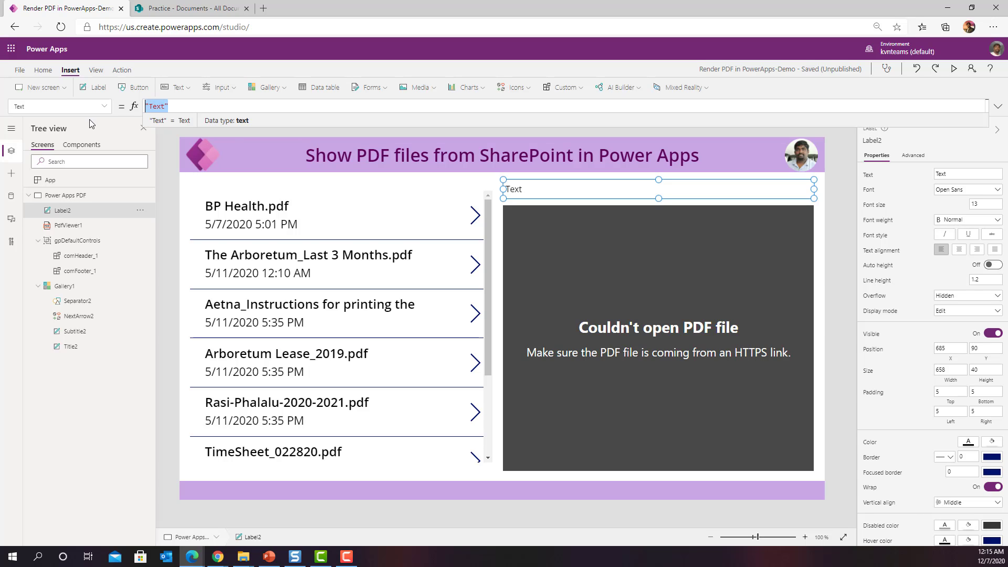
pyautogui.press('BackSpace')
# Begin the label's Text formula with a lookup on the Documents library by ID: LookUp(Documents,ID=
pyautogui.write('GALL')
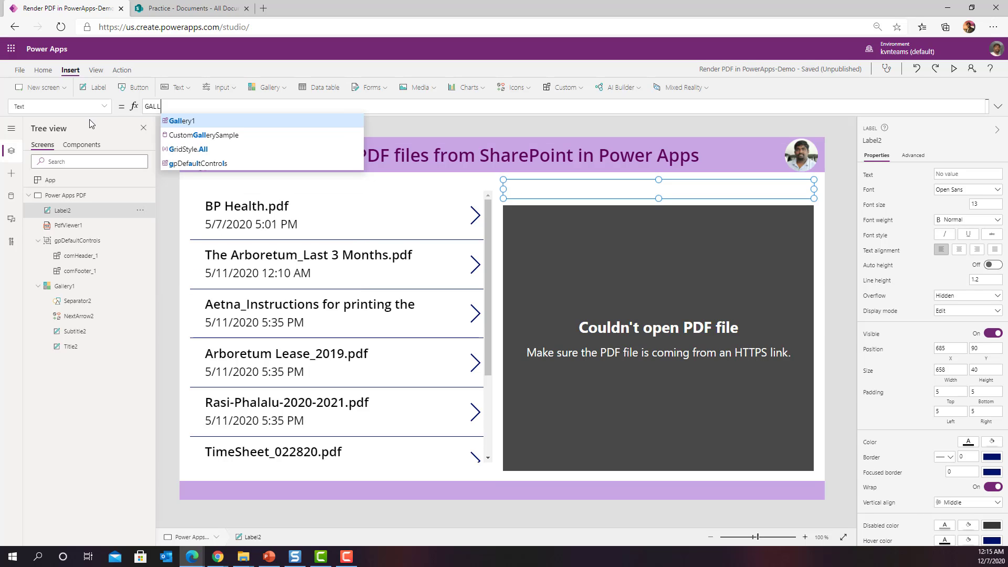
pyautogui.press('Tab')
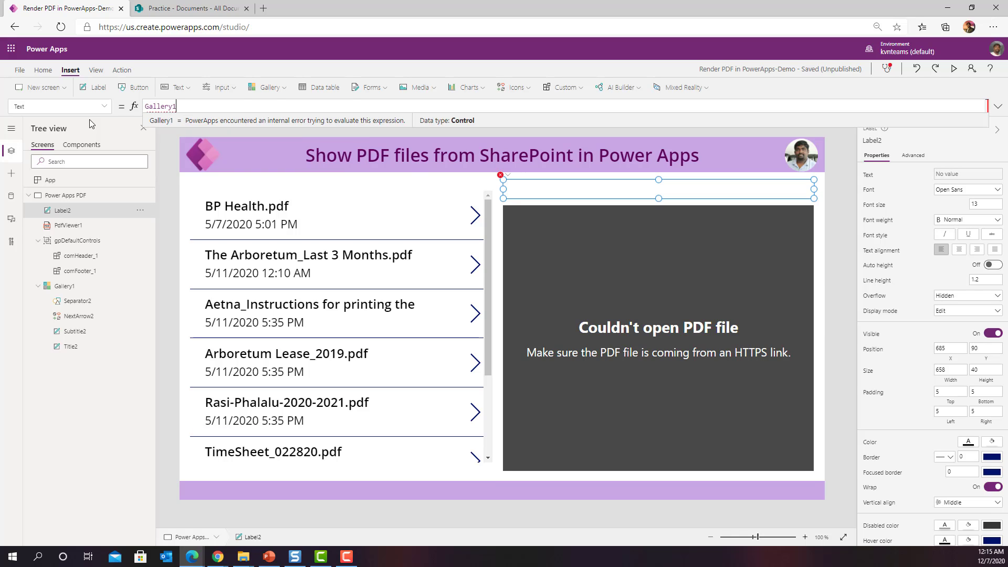
pyautogui.hotkey('ctrl', 'a')
pyautogui.write('100K')
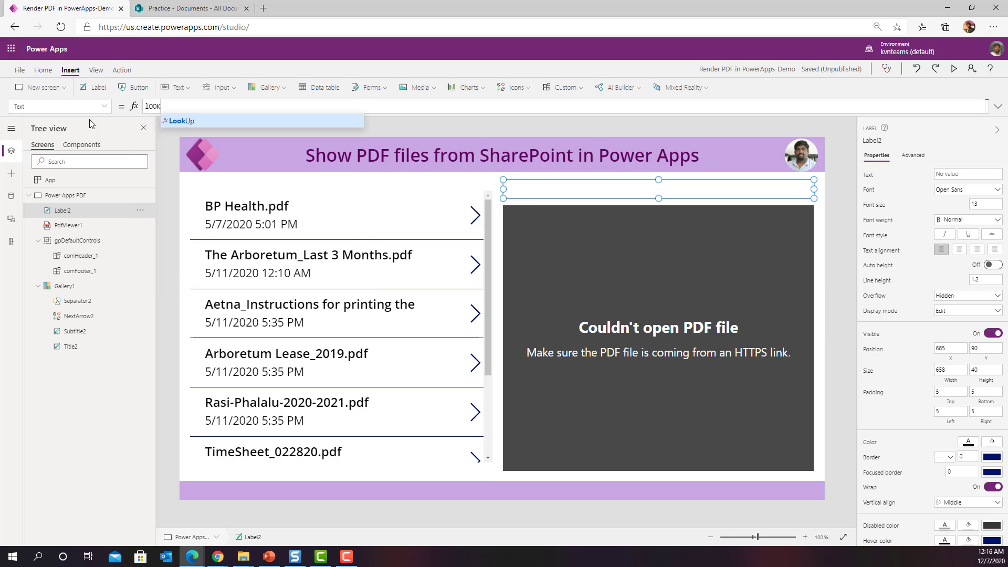
pyautogui.press('Tab')
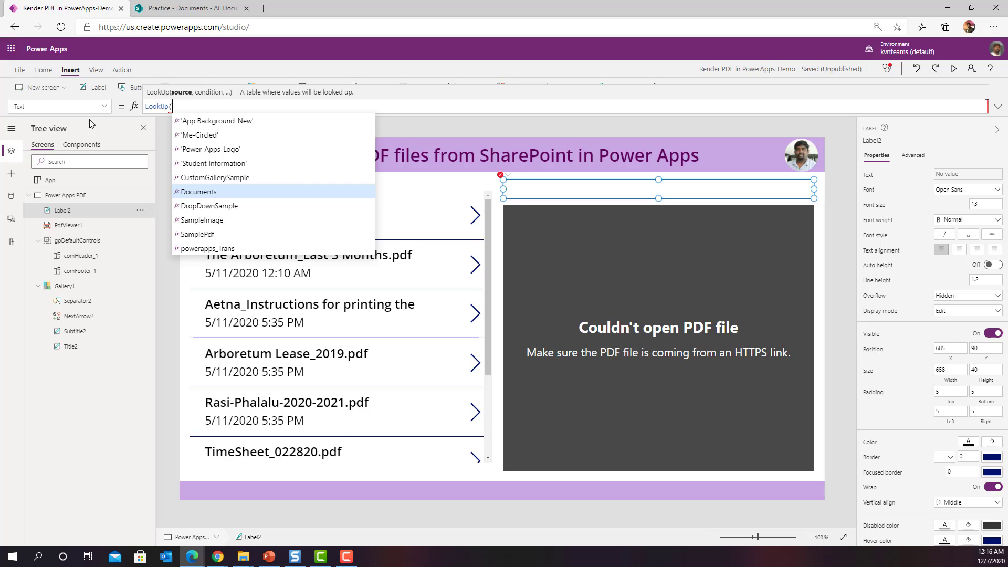
pyautogui.write('DOCU')
pyautogui.press('Down')
pyautogui.press('Down')
pyautogui.press('Down')
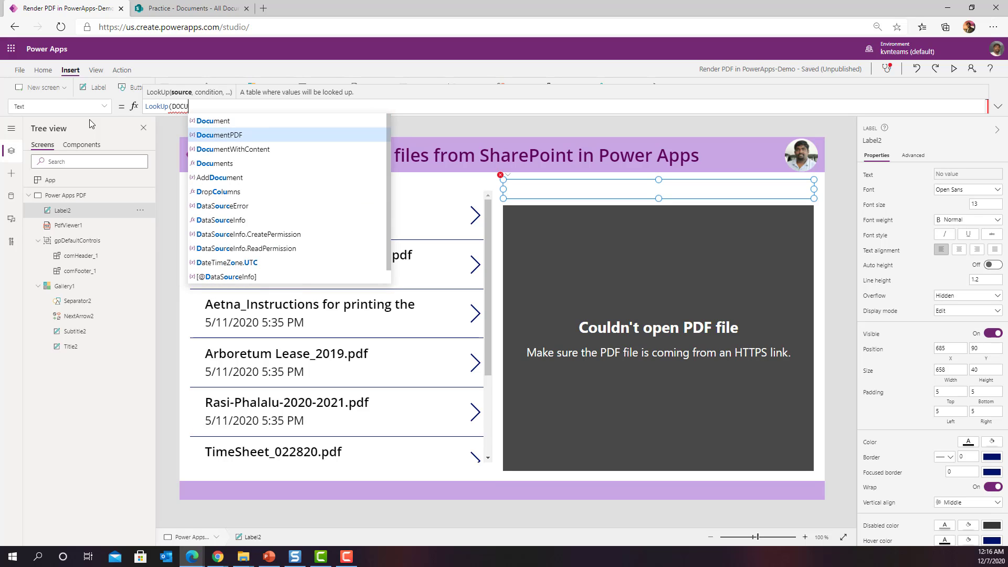
pyautogui.press('Tab')
pyautogui.write(',id=')
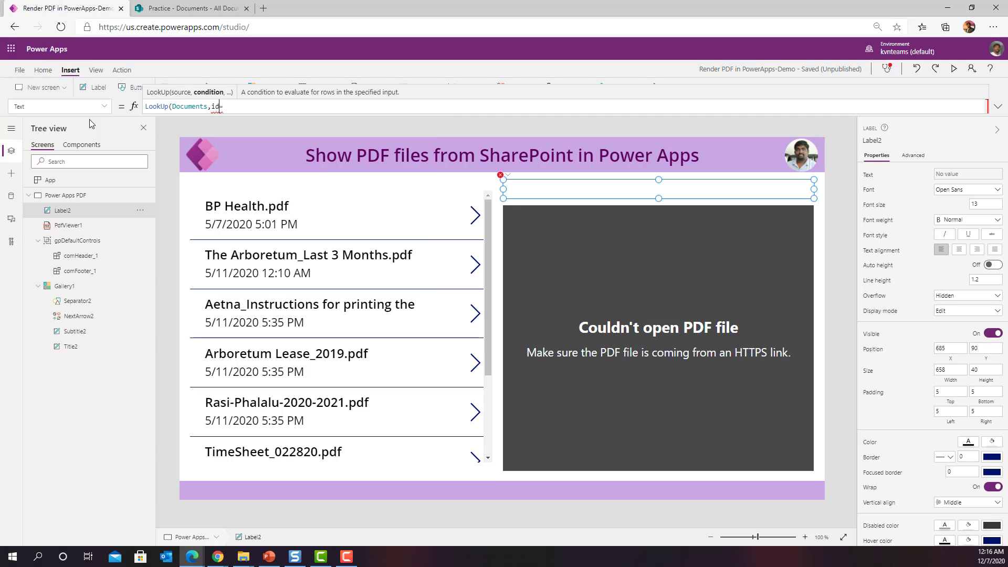
pyautogui.press('BackSpace')
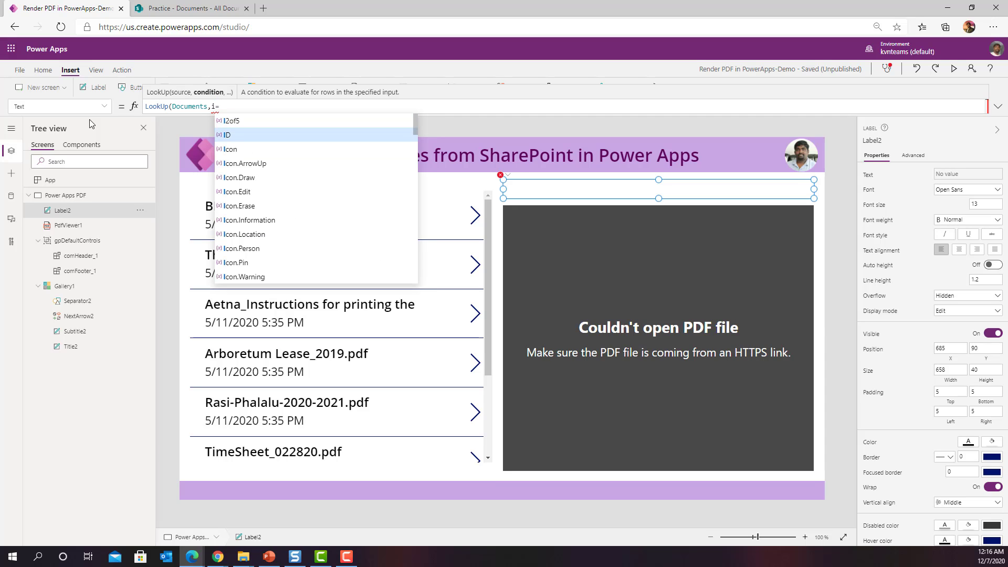
pyautogui.press('Tab')
pyautogui.write("LookUp(Documents,ID=Gallery1.Selected.ID).'Link to item'")
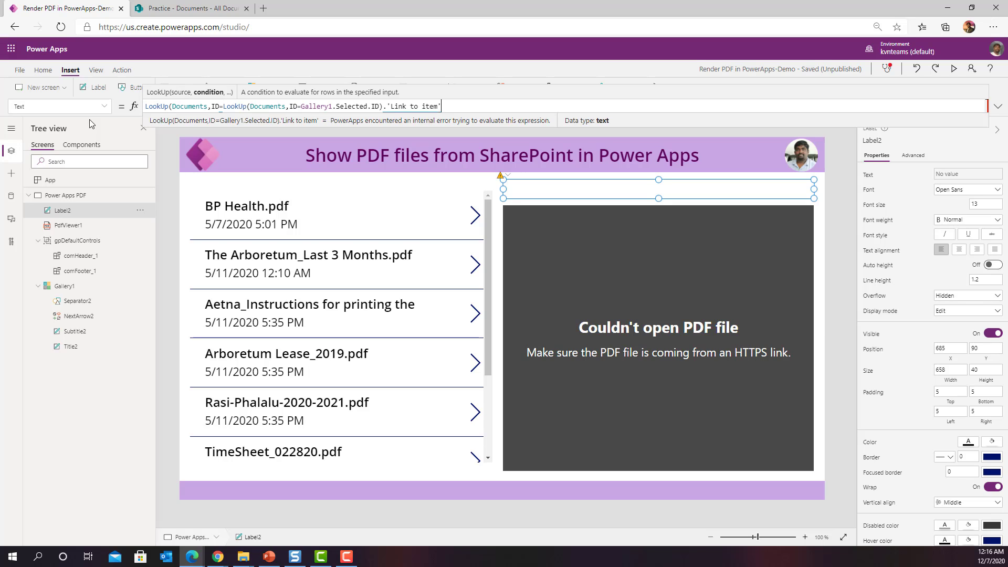
pyautogui.moveTo(225, 109); pyautogui.dragTo(302, 131)
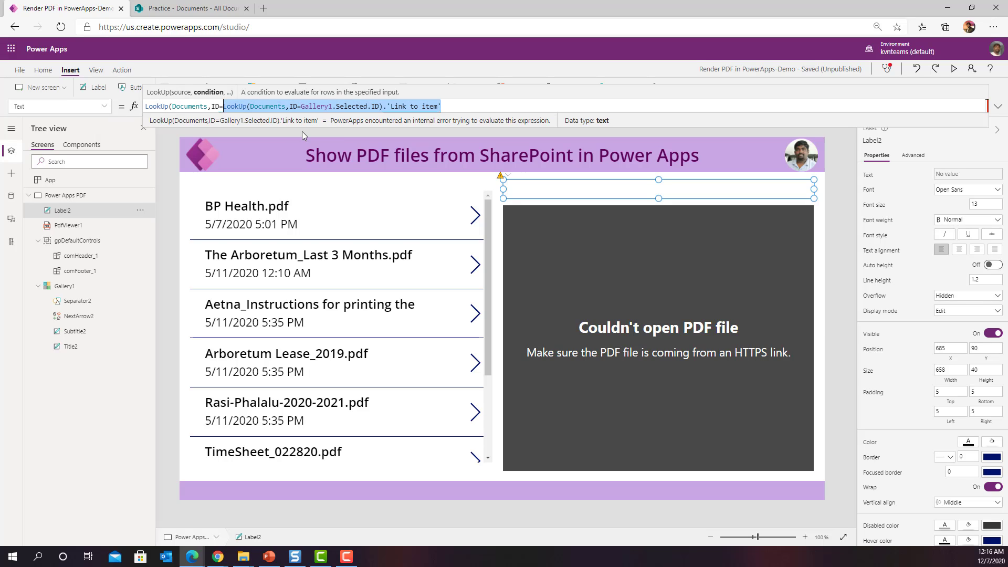
pyautogui.press('BackSpace')
# Complete the label's lookup formula with Gallery1.Selected.ID).'Link to item' to return the selected file's link
pyautogui.write('Gallery1')
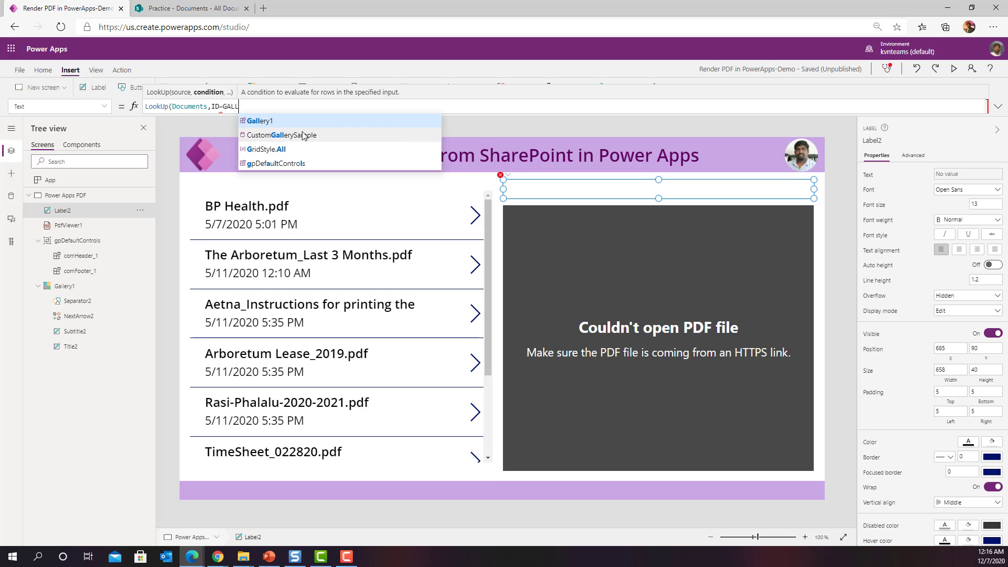
pyautogui.write('.sel')
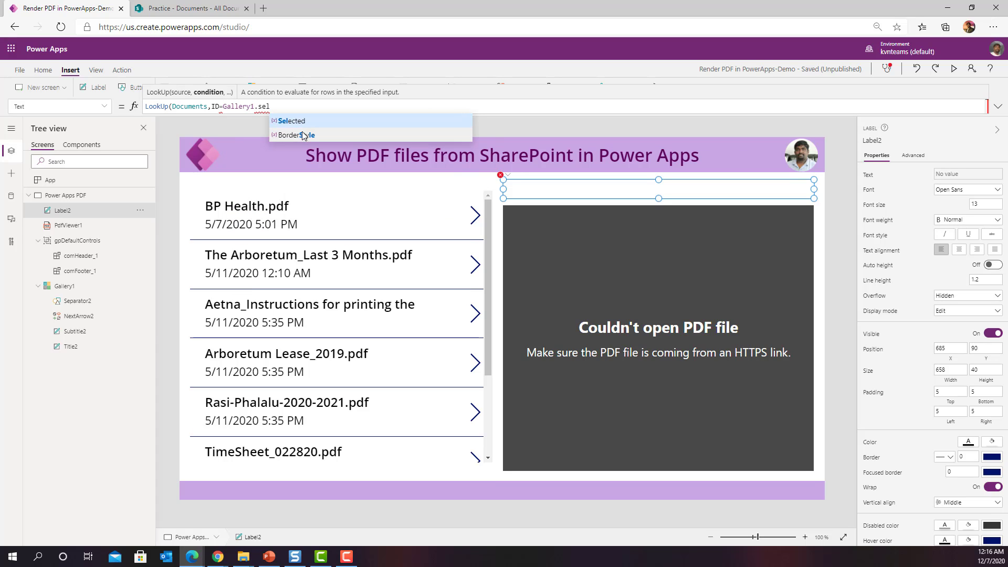
pyautogui.press('Tab')
pyautogui.write('.ID)')
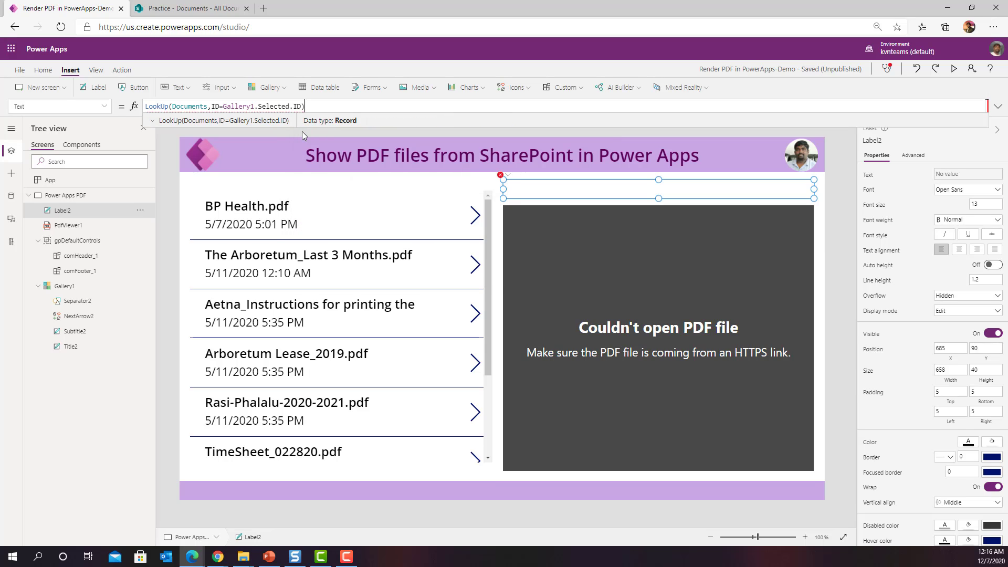
pyautogui.write('.')
pyautogui.scroll(1, 416, 194)
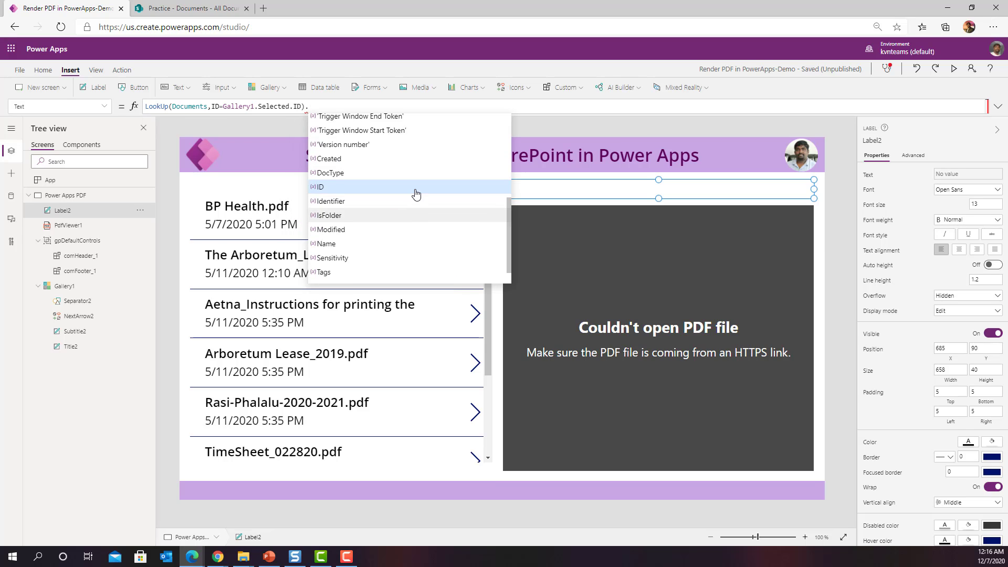
pyautogui.scroll(5, 416, 195)
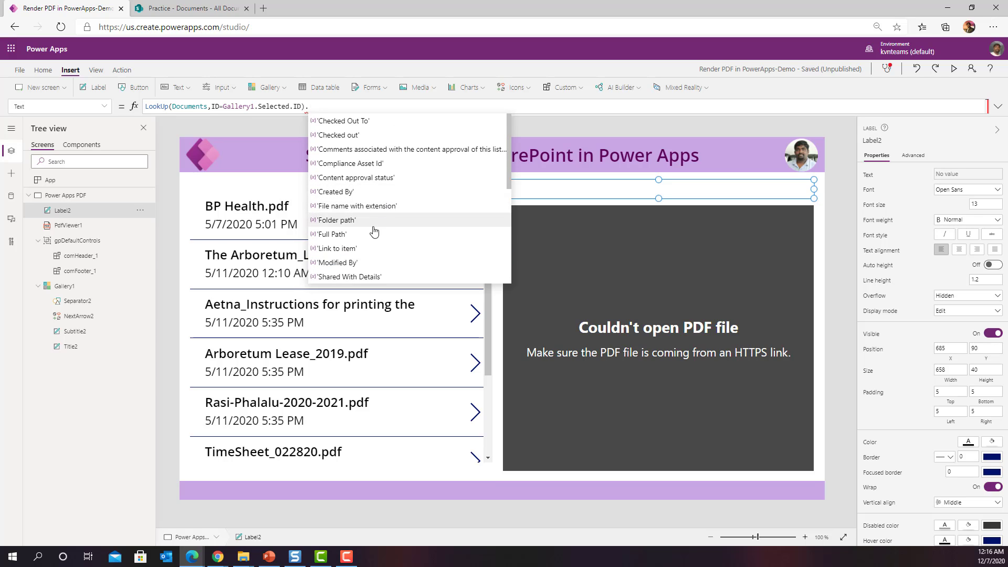
pyautogui.click(346, 249)
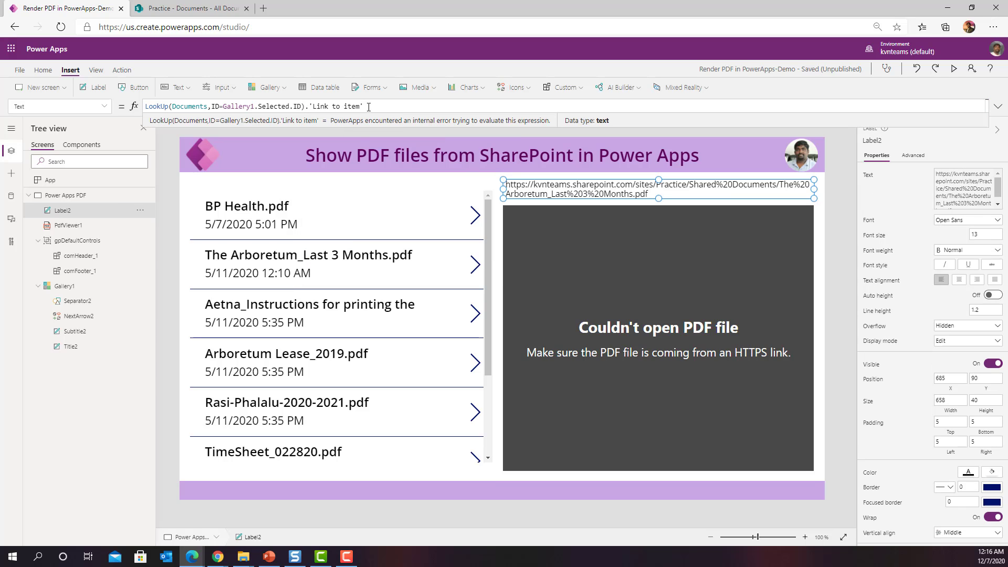
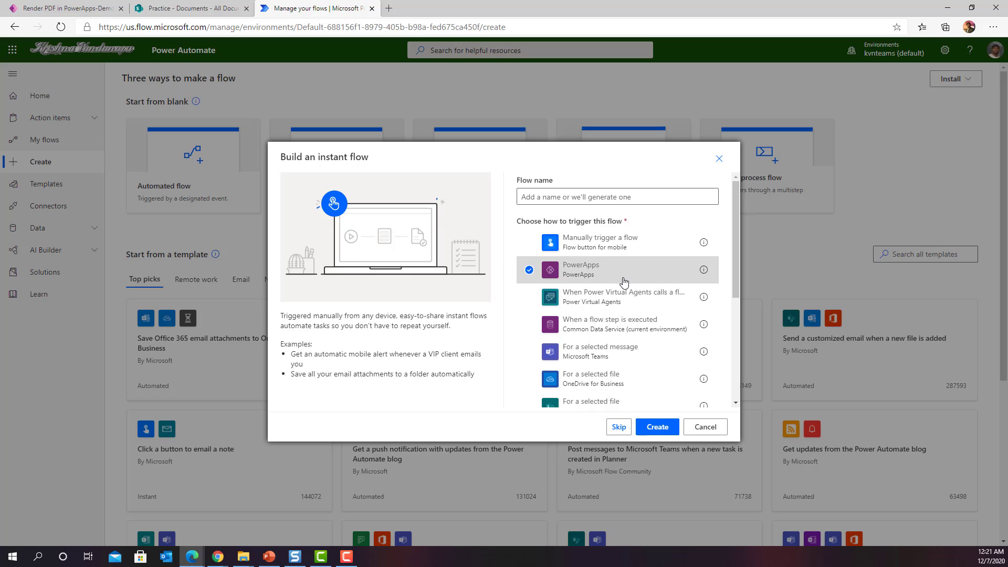
# In Power Automate, name the instant flow with the PowerApps trigger Render PDF File Data and create it
pyautogui.click(582, 198)
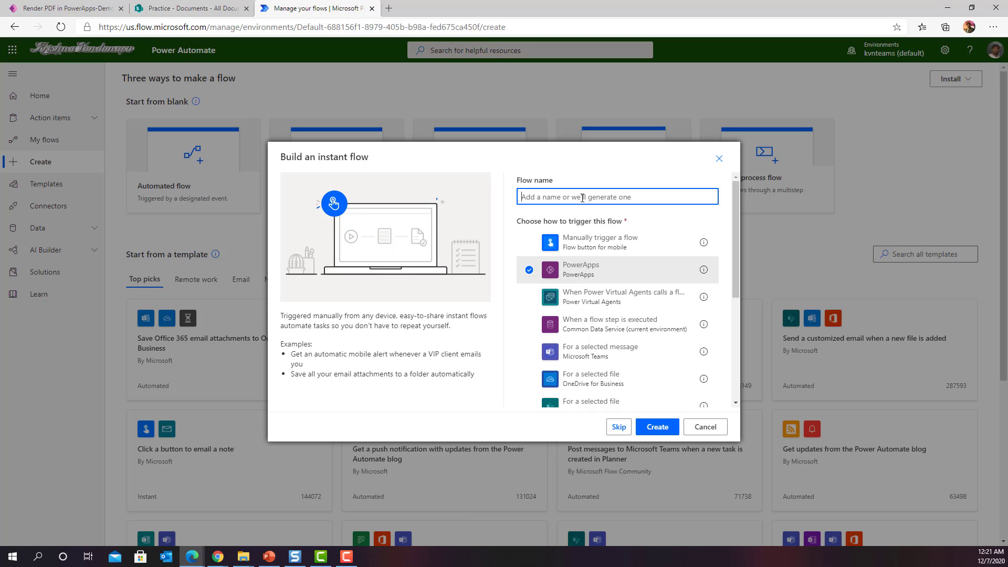
pyautogui.write('Render PDF File Data')
pyautogui.click(656, 426)
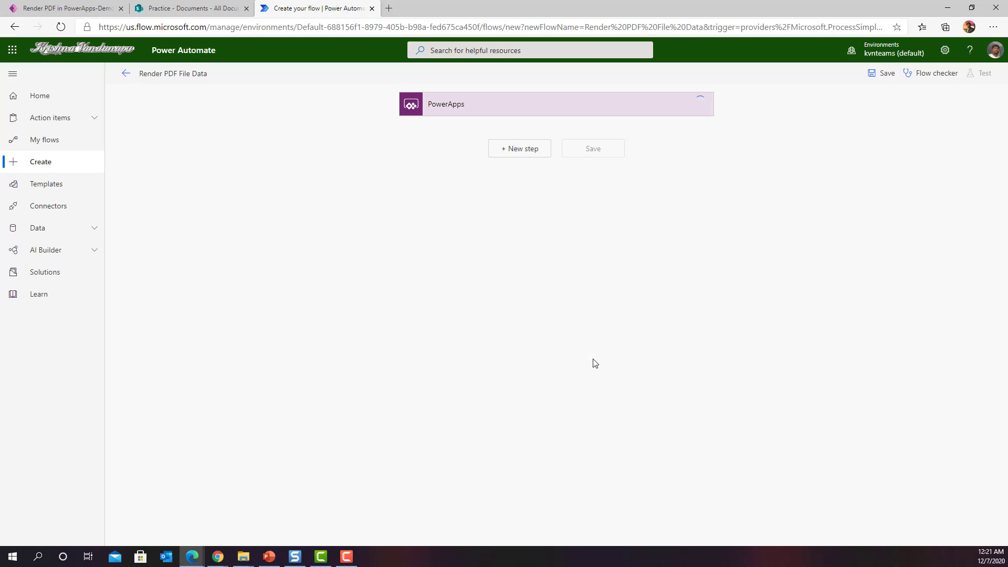
# Add an Initialize variable action after the PowerApps trigger
pyautogui.click(518, 148)
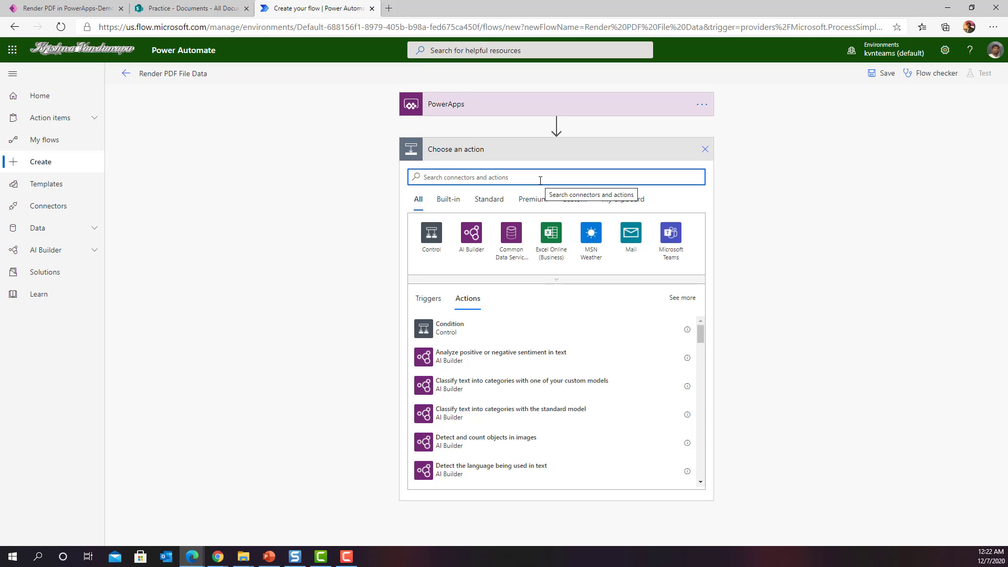
pyautogui.write('varia')
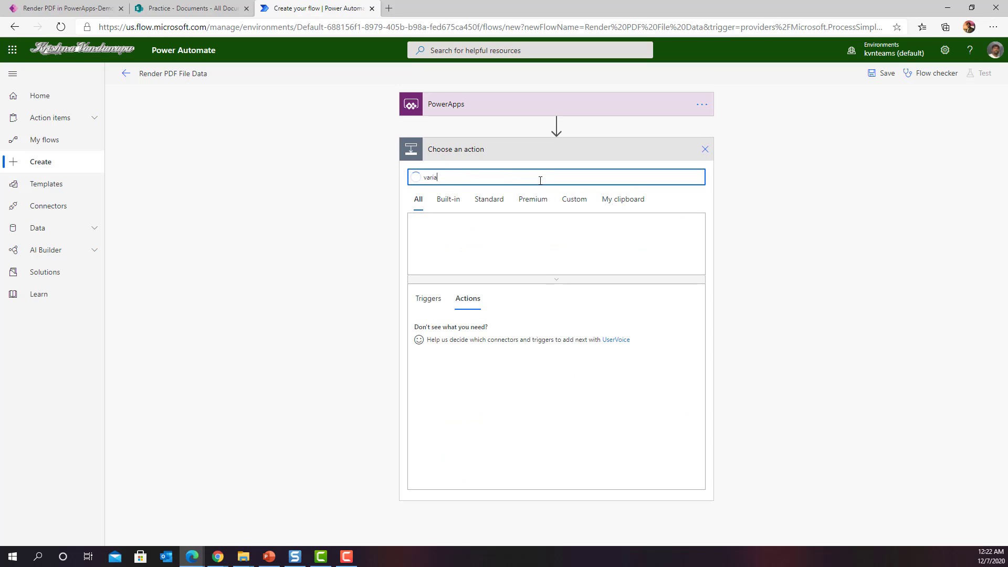
pyautogui.click(478, 466)
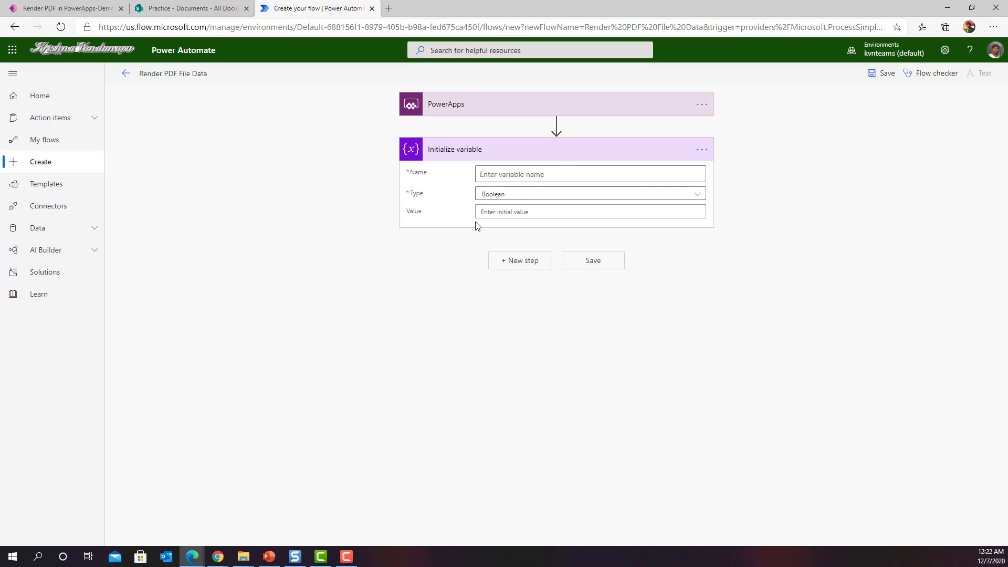
# Name the initialized variable varSiteAddress and set its type to String
pyautogui.click(544, 173)
pyautogui.write('var')
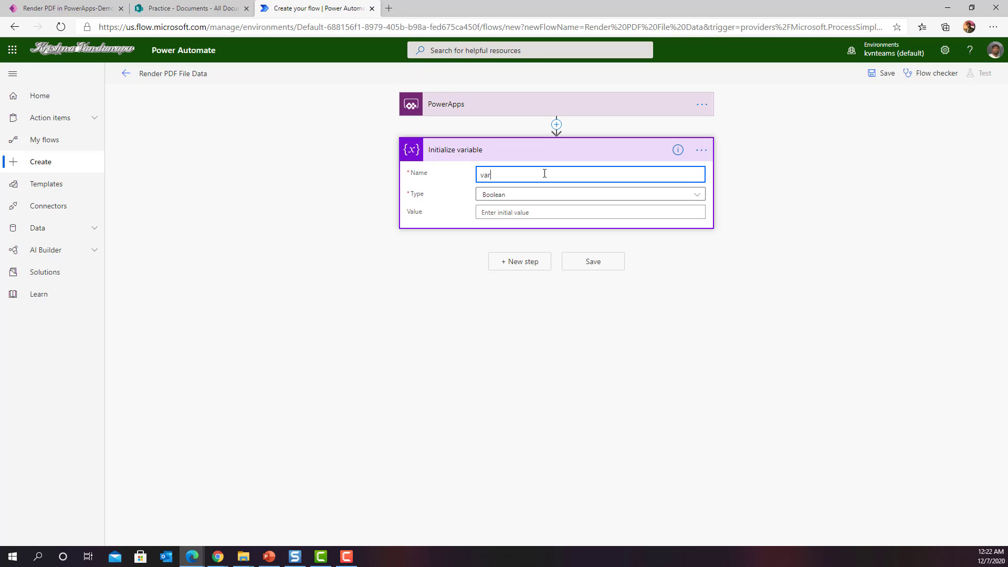
pyautogui.write('SiteAdd')
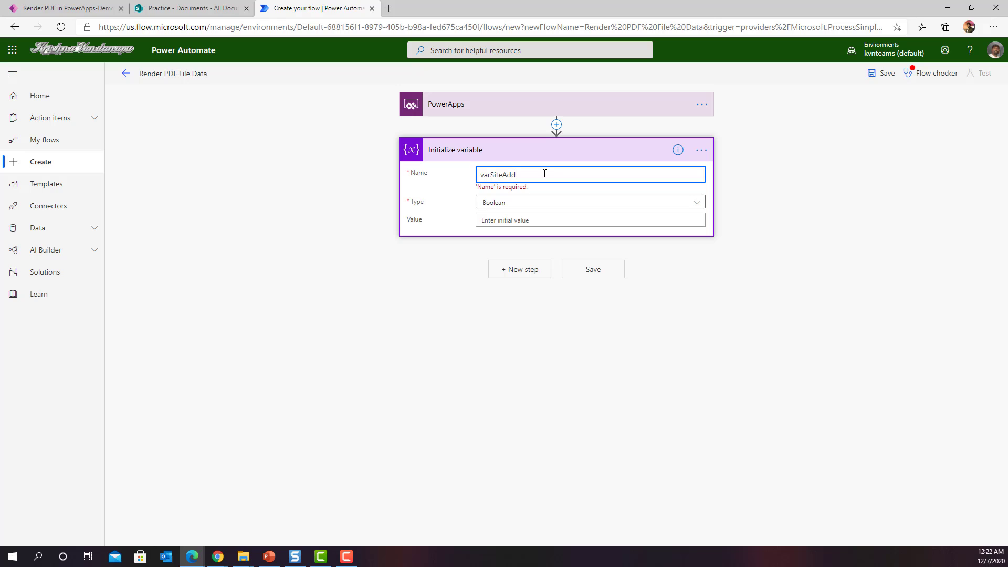
pyautogui.write('ress')
pyautogui.click(536, 204)
pyautogui.click(499, 268)
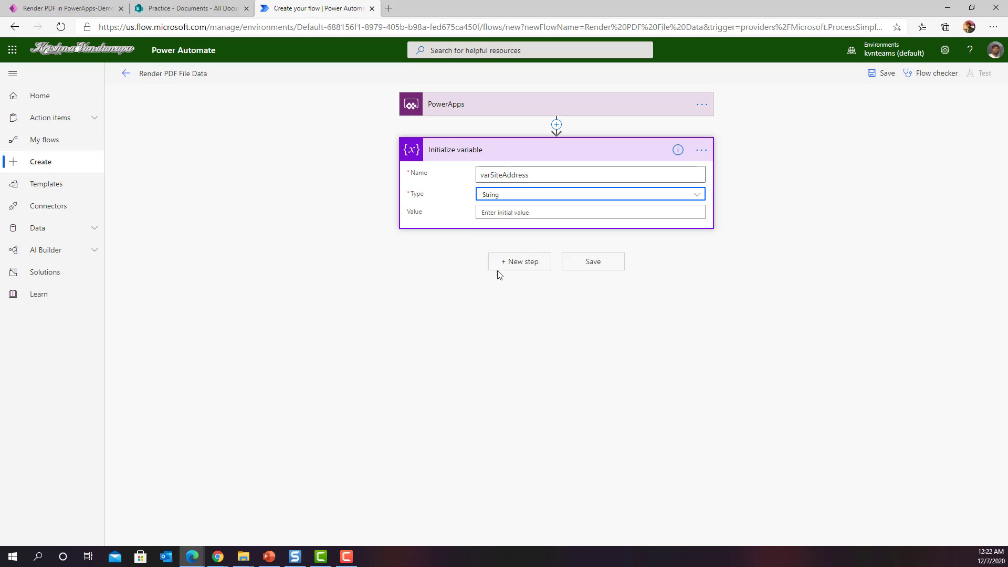
pyautogui.click(519, 212)
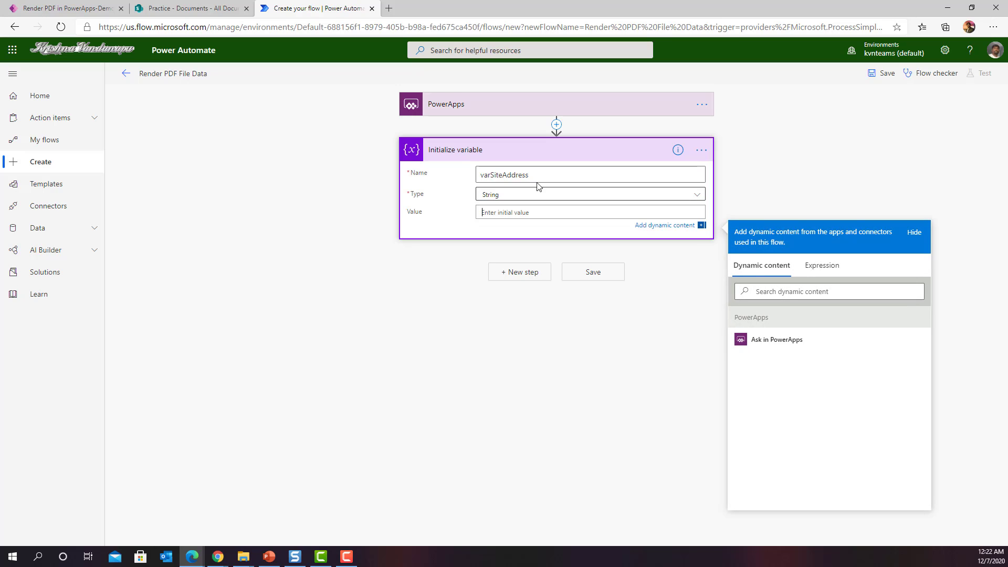
# Rename the Initialize variable action to varSiteAddress
pyautogui.click(701, 150)
pyautogui.click(738, 178)
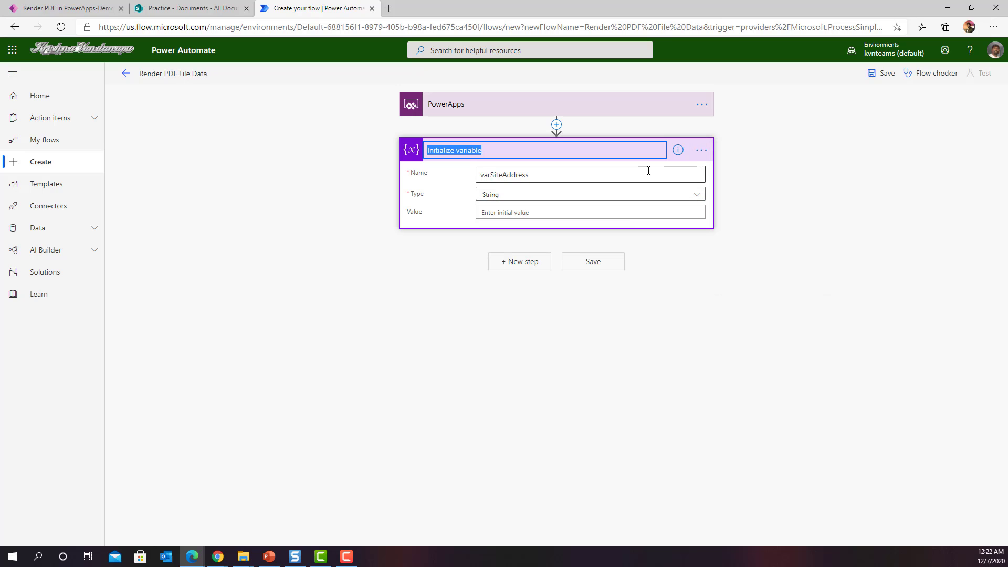
pyautogui.write('varSiteA')
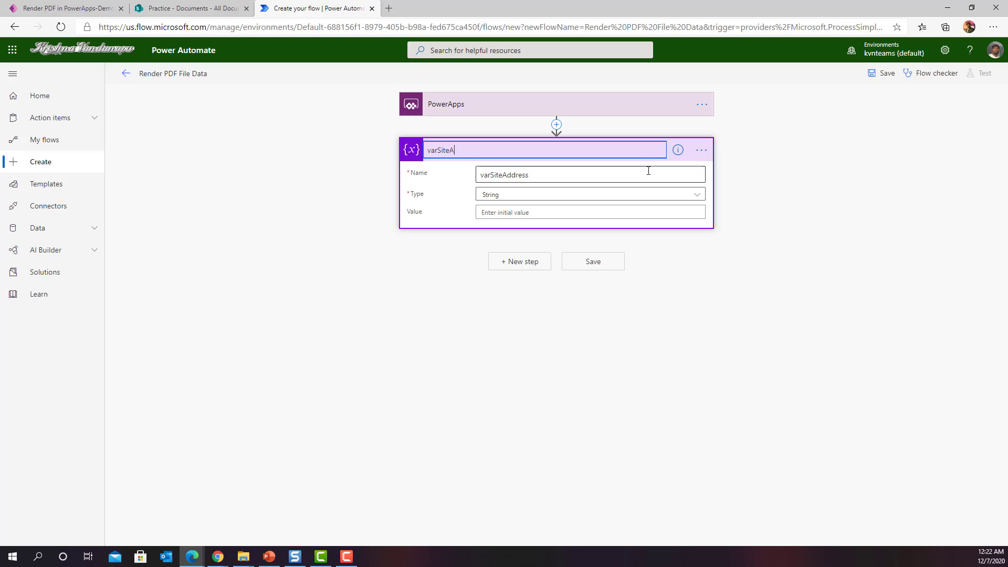
pyautogui.write('ddress')
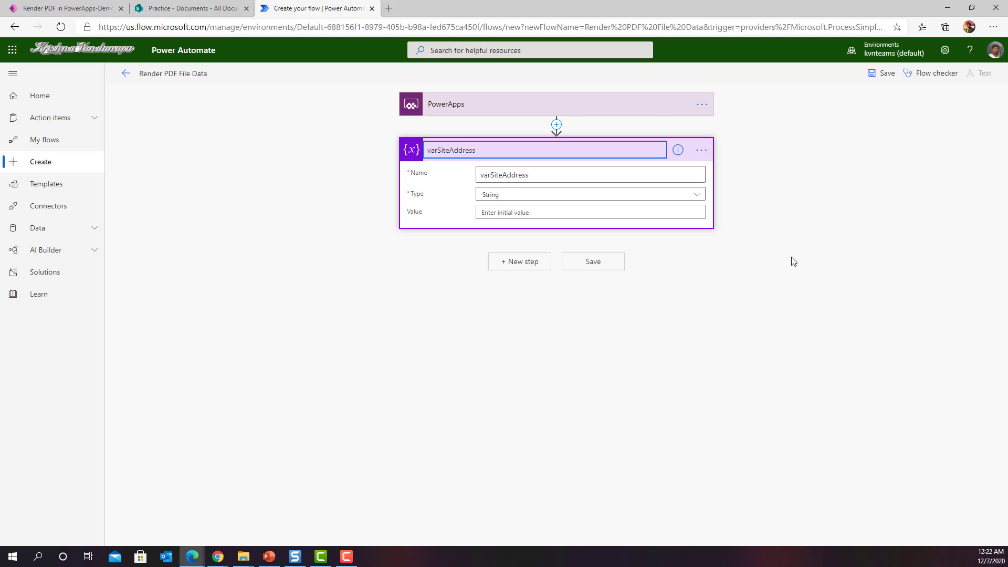
# Set the varSiteAddress value to Ask in PowerApps, and add a second Initialize variable action after it
pyautogui.click(592, 211)
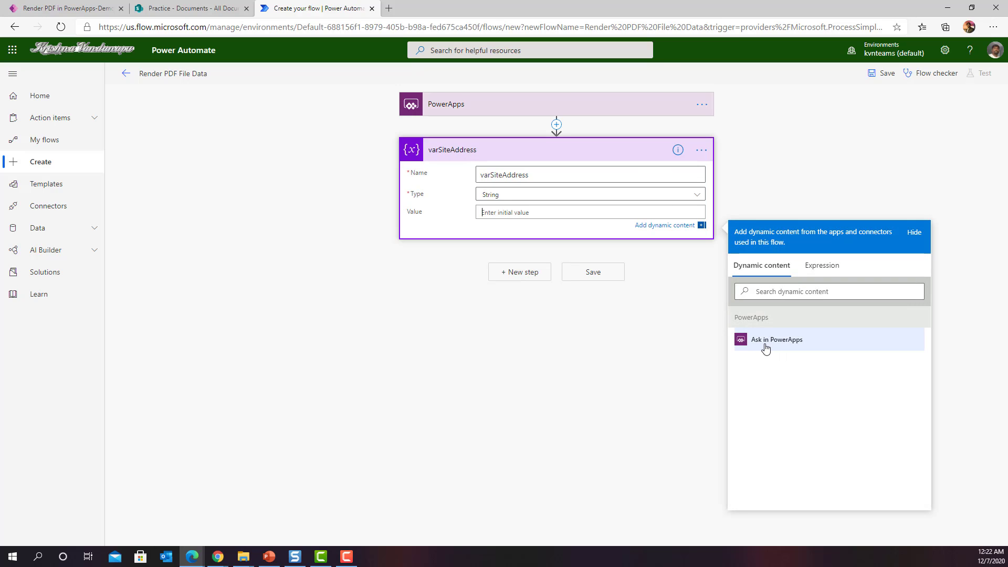
pyautogui.click(764, 344)
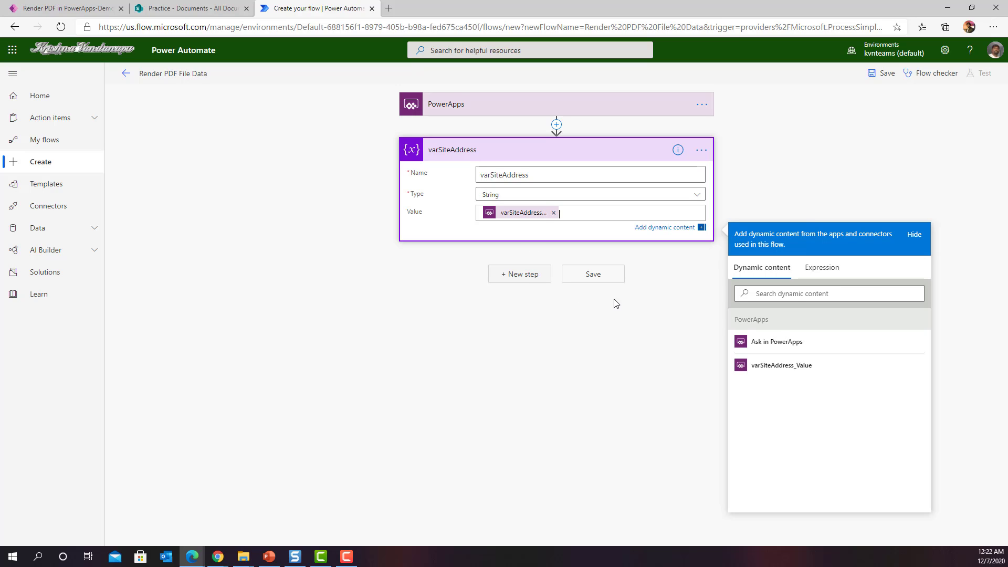
pyautogui.click(528, 286)
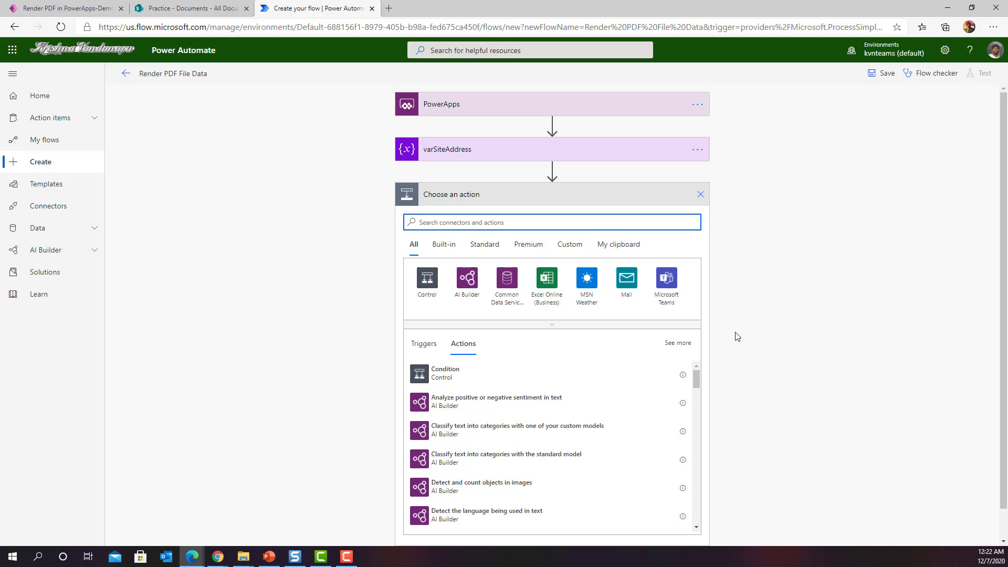
pyautogui.write('variable')
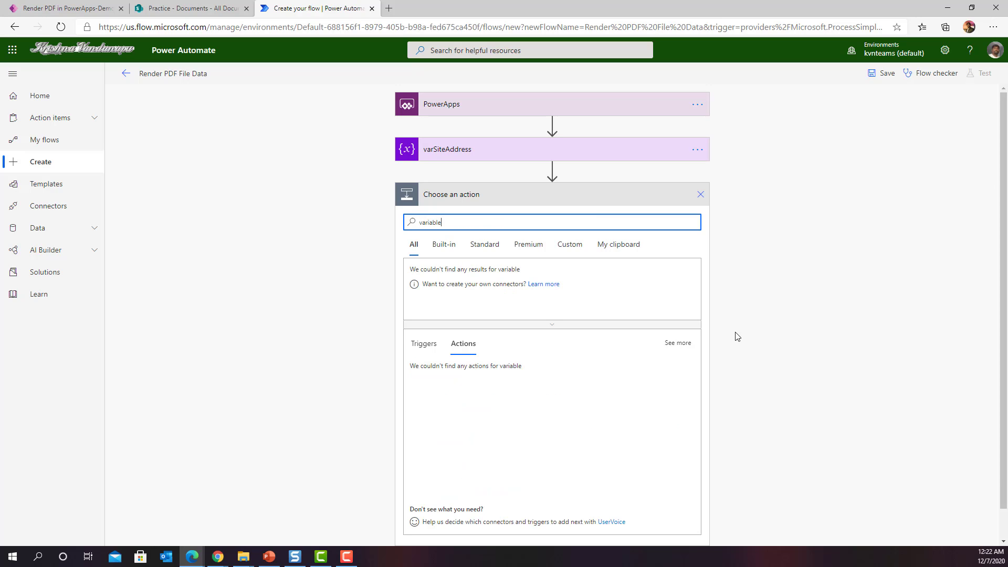
pyautogui.scroll(-2, 496, 494)
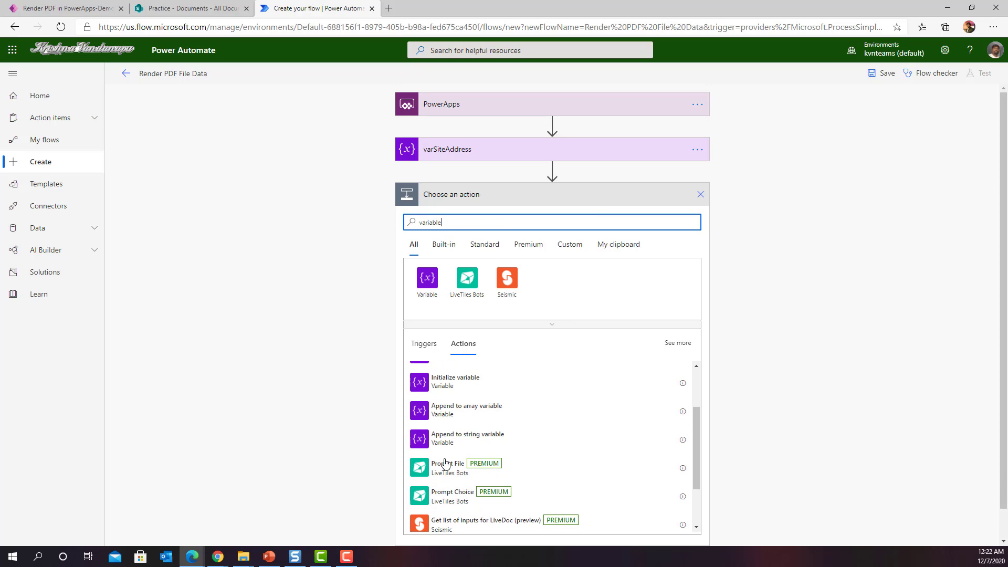
pyautogui.scroll(1, 444, 463)
pyautogui.click(462, 428)
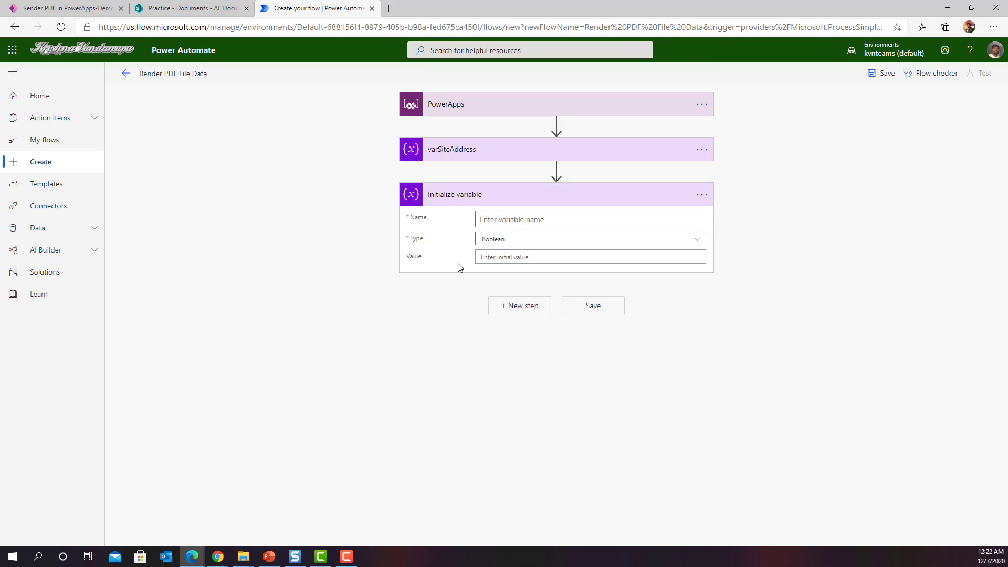
# Name the new variable varFilePath and set its type to String
pyautogui.click(513, 220)
pyautogui.write('varSi')
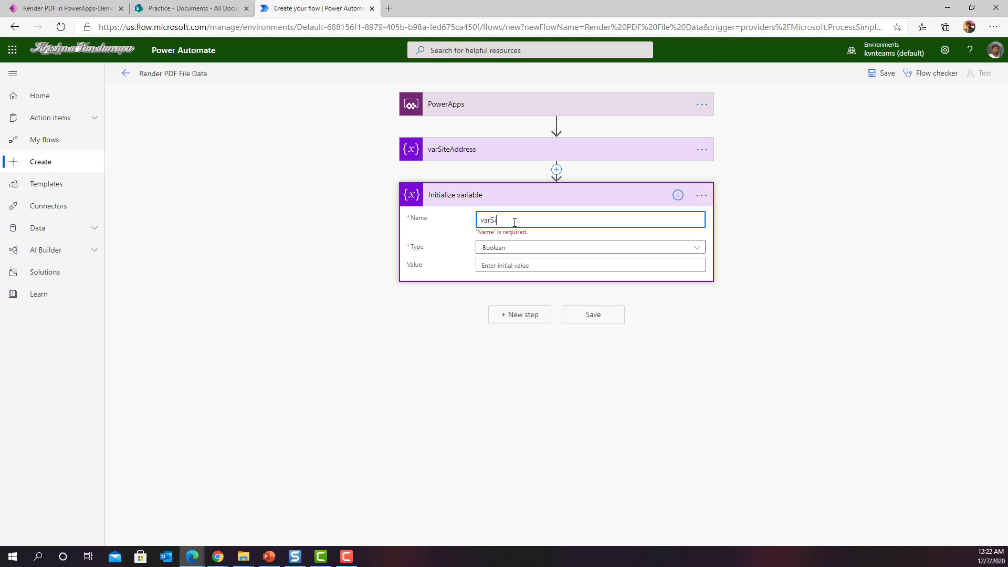
pyautogui.press('BackSpace')
pyautogui.press('BackSpace')
pyautogui.write('FileP(')
pyautogui.write('th')
pyautogui.press('Tab')
pyautogui.press('s')
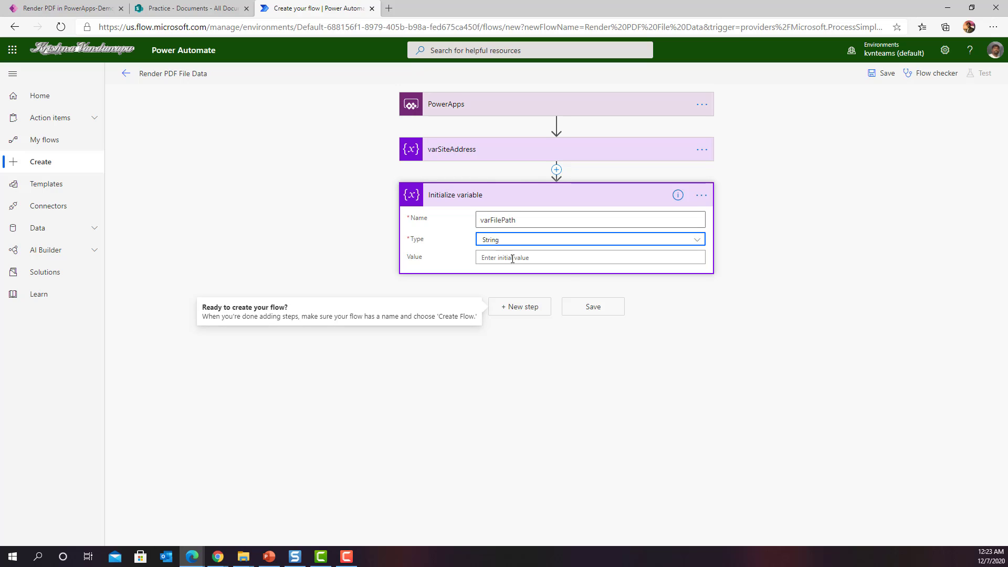
# Rename the second Initialize variable action to varFilePath and set its value to Ask in PowerApps
pyautogui.click(666, 256)
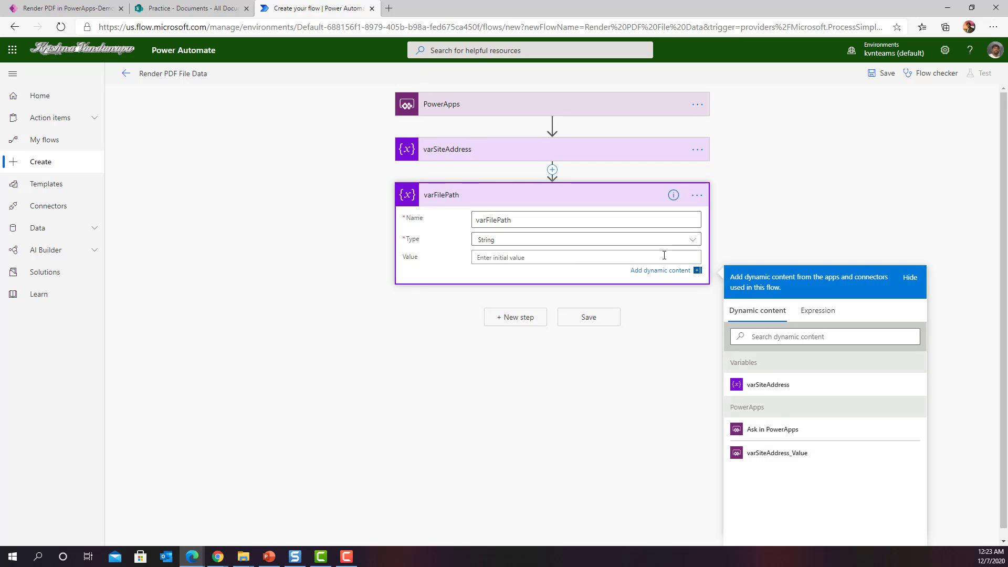
pyautogui.click(782, 436)
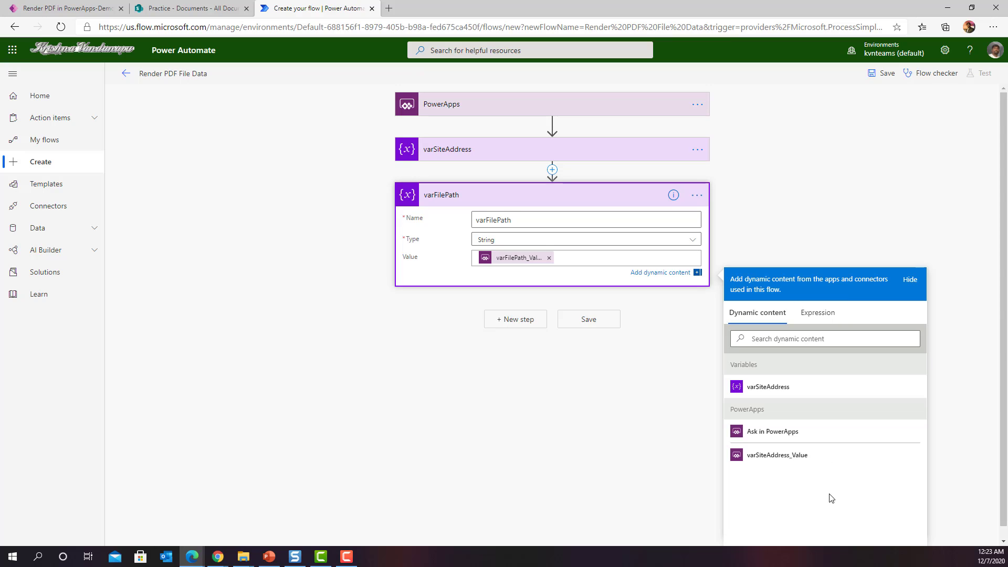
pyautogui.click(530, 388)
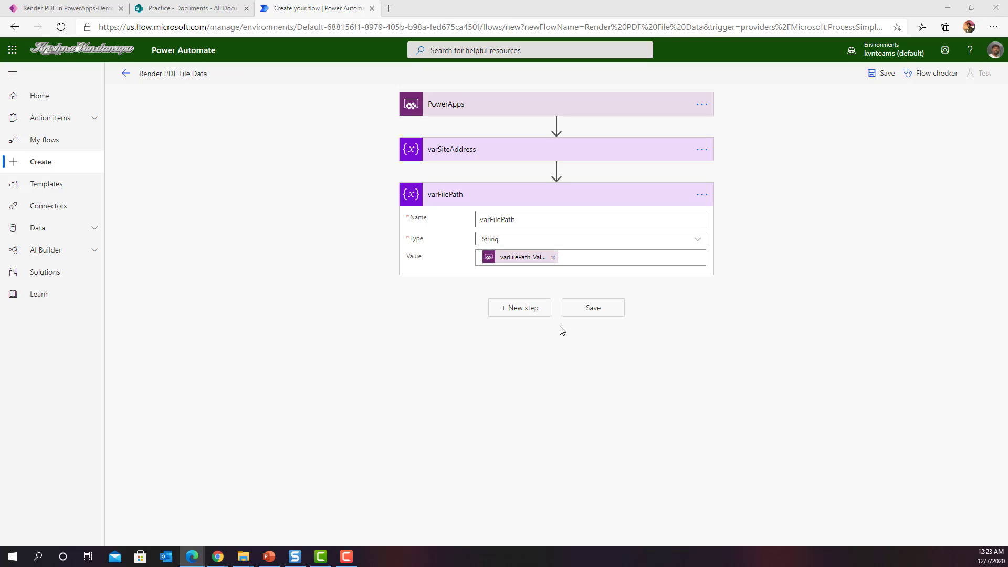
# Add the SharePoint action Get file content using path after the varFilePath action
pyautogui.click(531, 314)
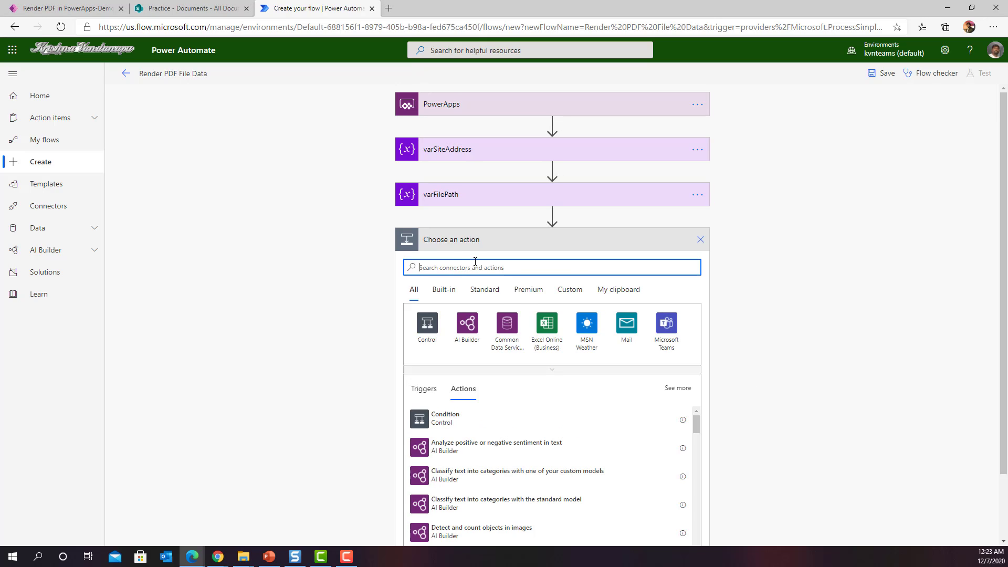
pyautogui.write('sharepoint')
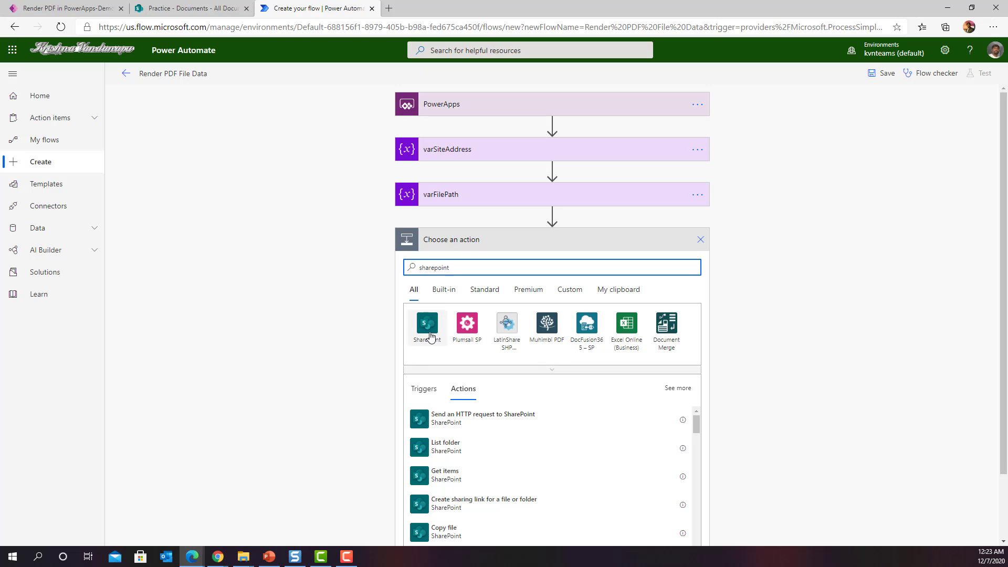
pyautogui.click(428, 323)
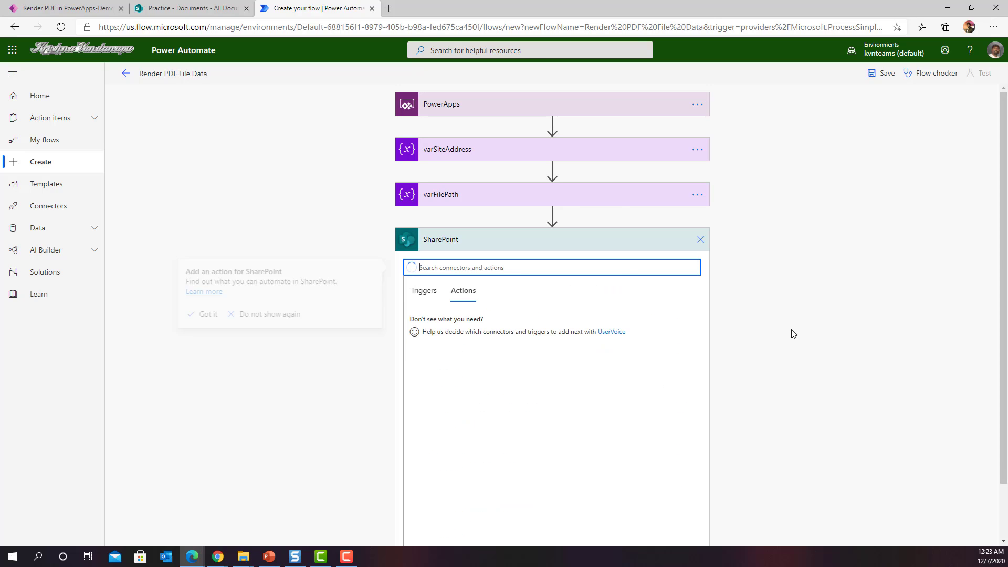
pyautogui.write('get')
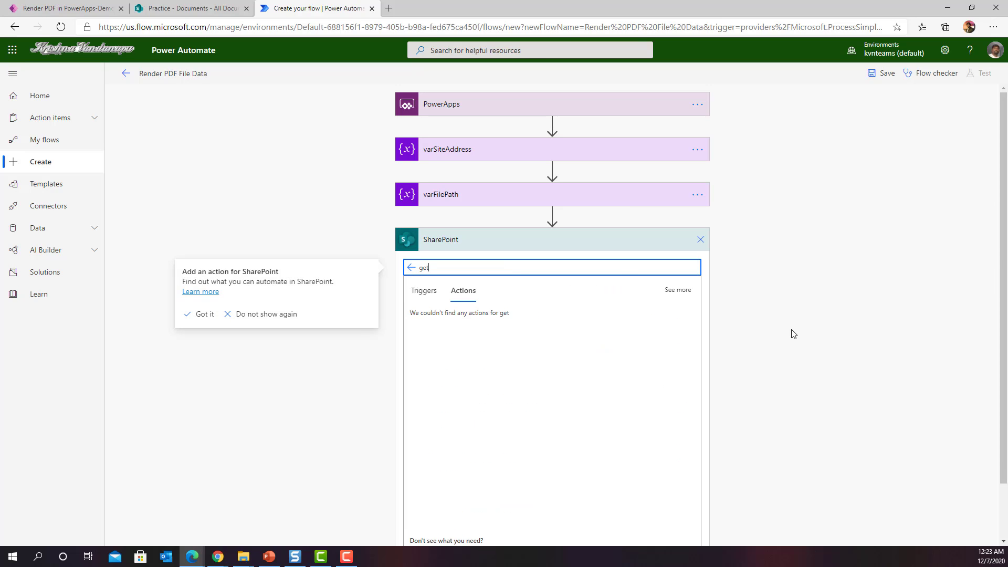
pyautogui.scroll(-1, 750, 441)
pyautogui.scroll(-4, 648, 421)
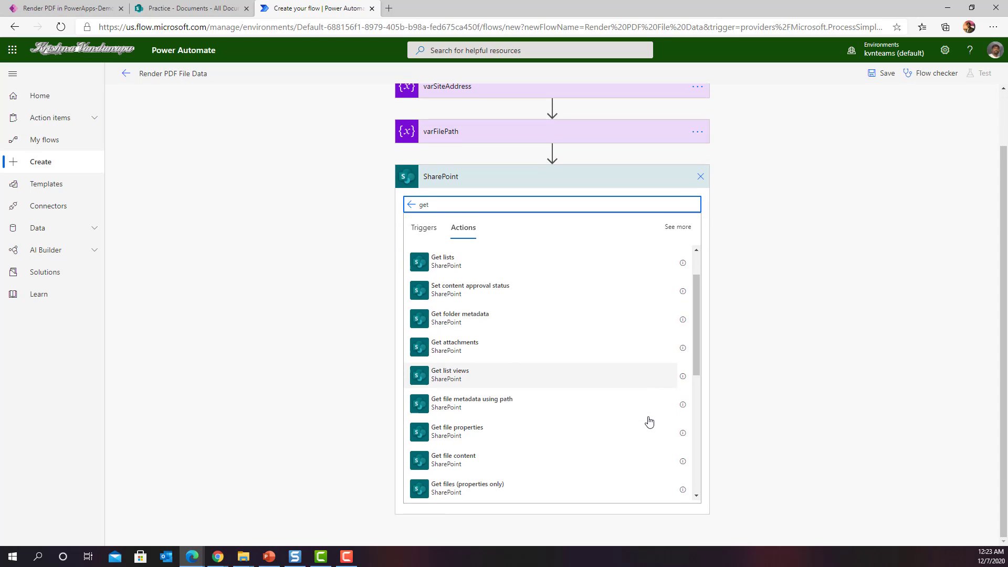
pyautogui.click(493, 497)
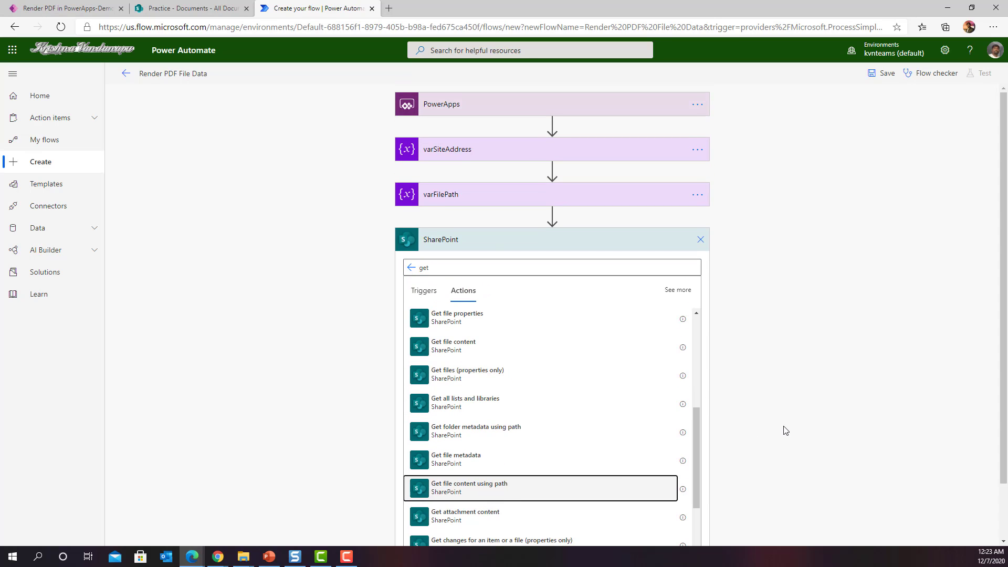
# Set the Site Address of Get file content using path to the custom dynamic value varSiteAddress_Value
pyautogui.click(693, 265)
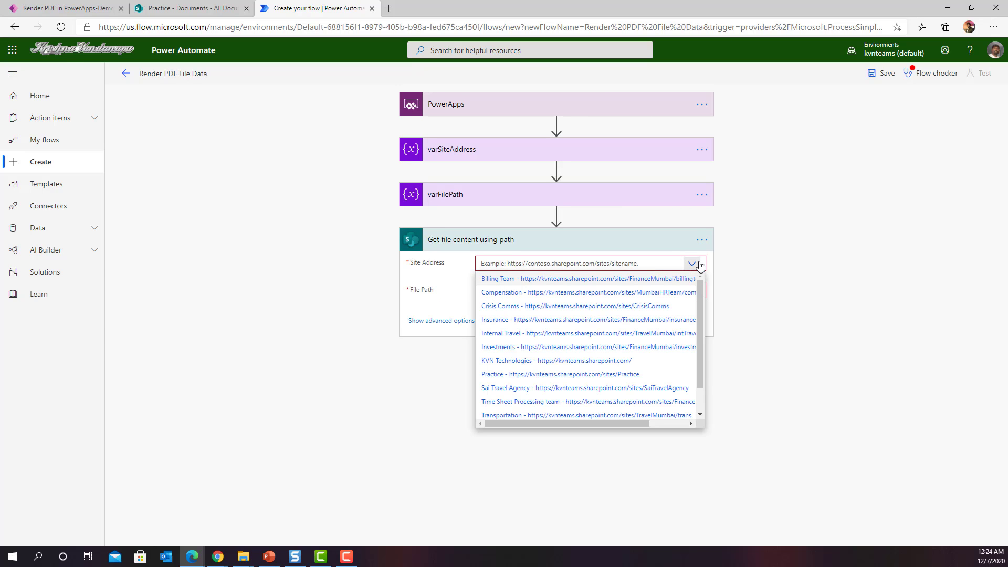
pyautogui.click(725, 274)
pyautogui.click(564, 259)
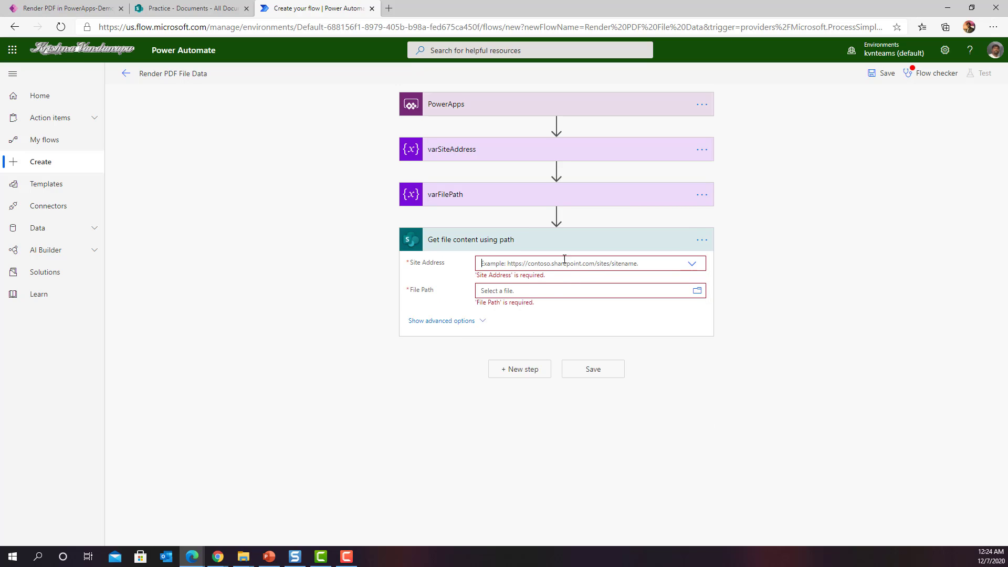
pyautogui.click(688, 264)
pyautogui.scroll(-2, 704, 339)
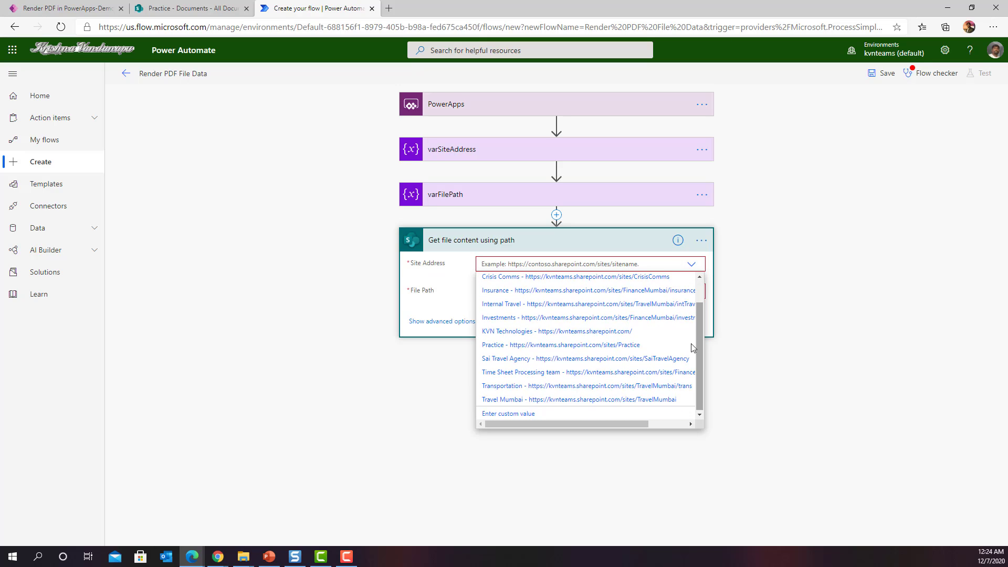
pyautogui.click(905, 367)
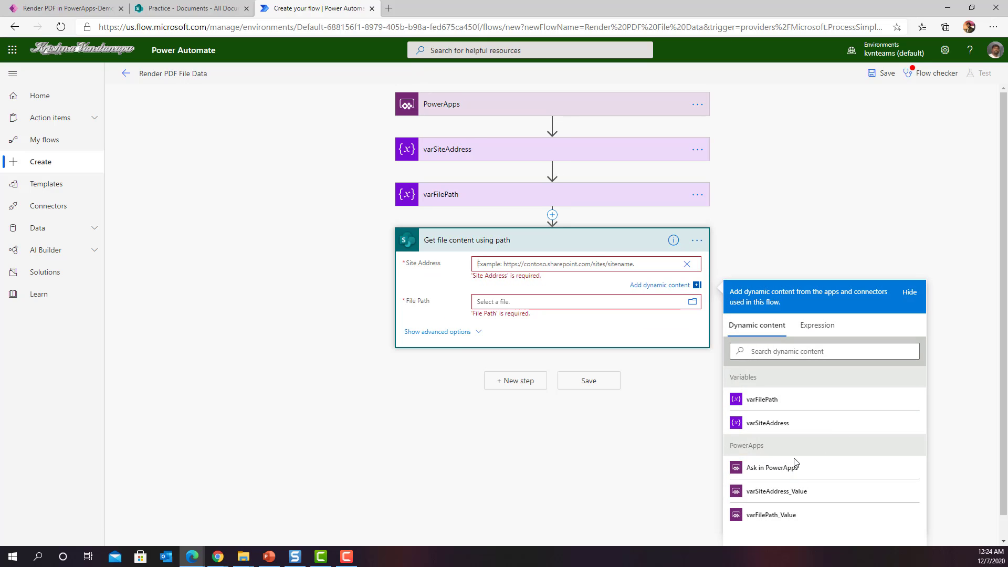
pyautogui.click(798, 496)
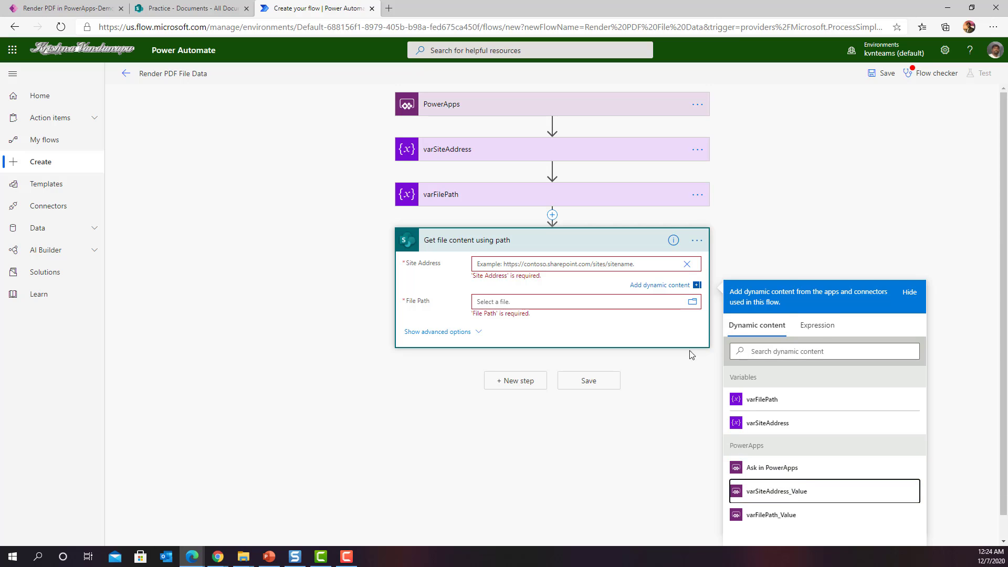
# Set the File Path to the dynamic value varFilePath_Value and show the action's advanced options
pyautogui.click(553, 295)
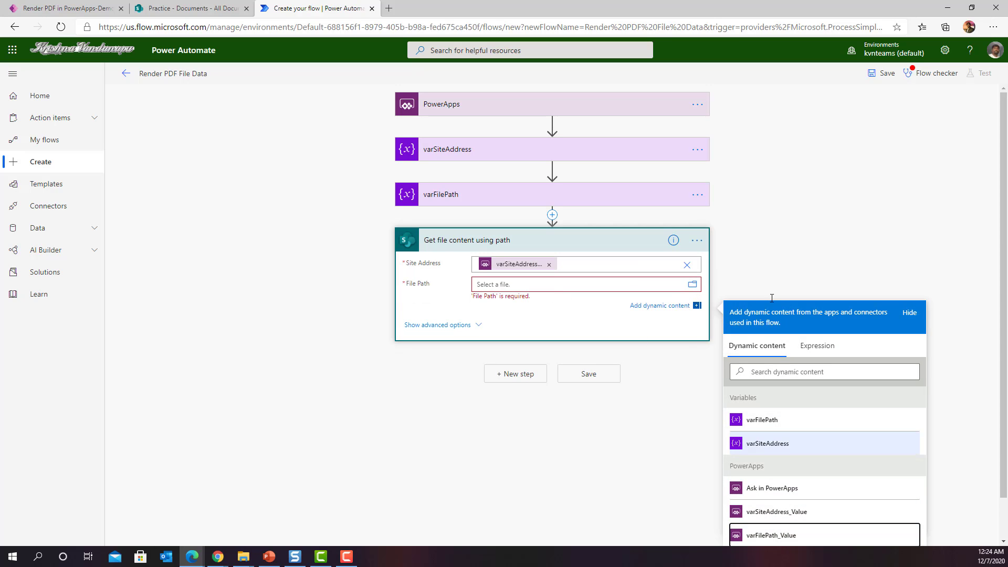
pyautogui.click(786, 541)
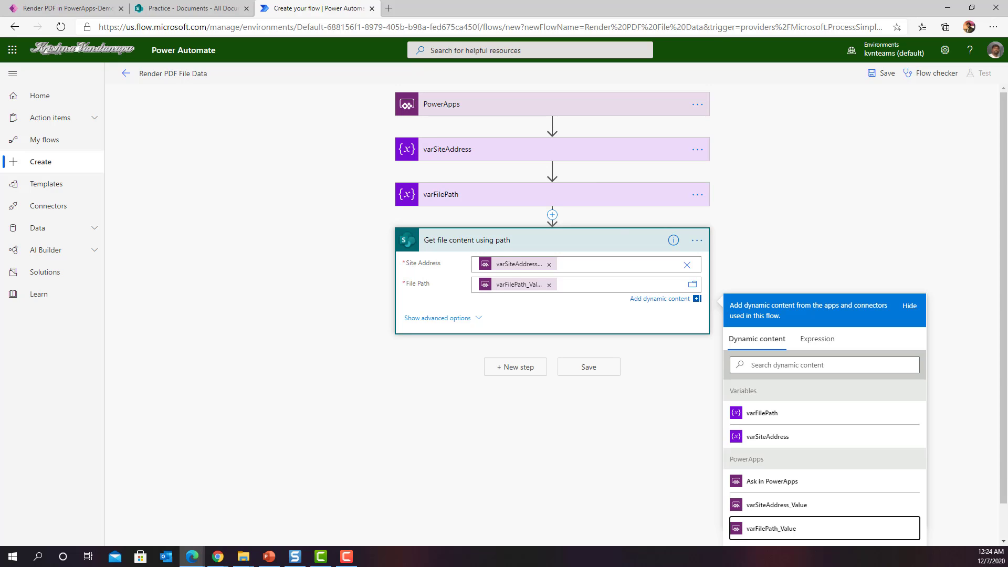
pyautogui.click(479, 318)
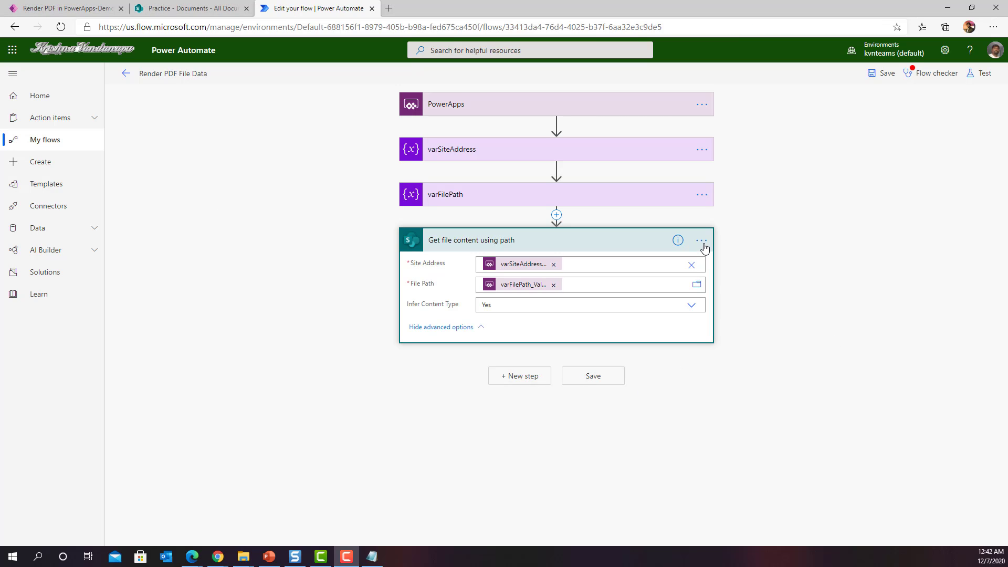
# Rename the Get file content using path action to Get PDF Data
pyautogui.click(701, 240)
pyautogui.click(746, 263)
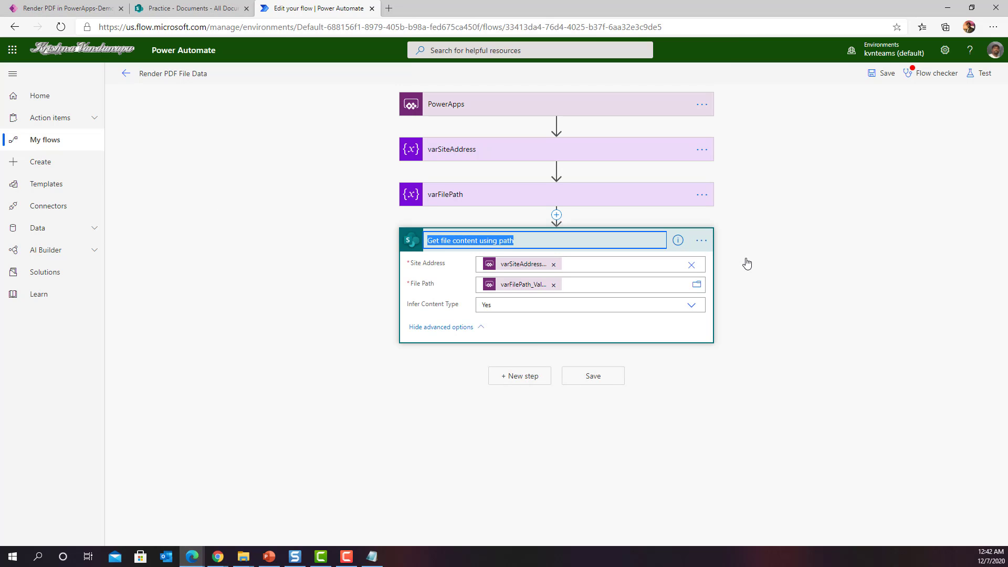
pyautogui.write('Get PDF Data')
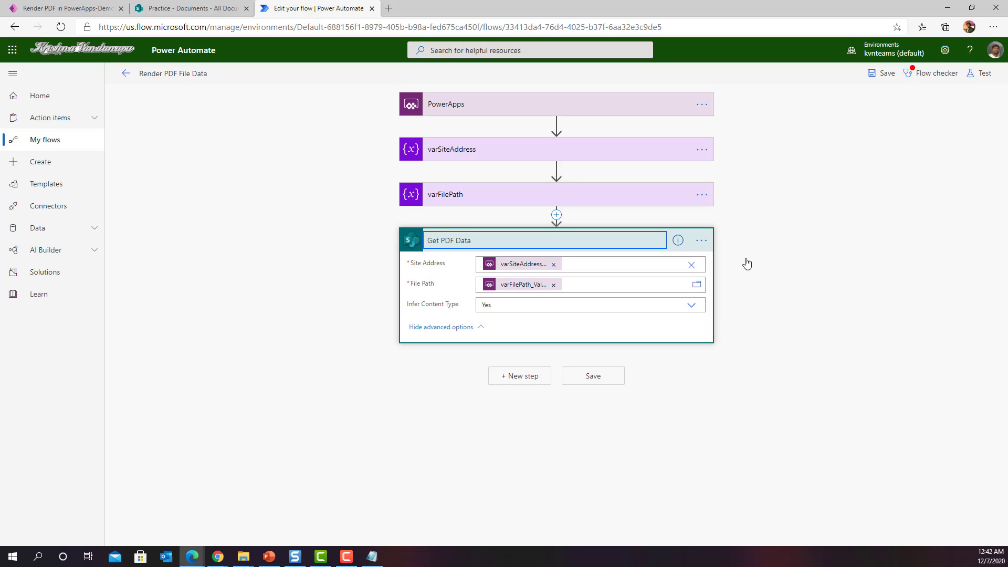
pyautogui.press('Return')
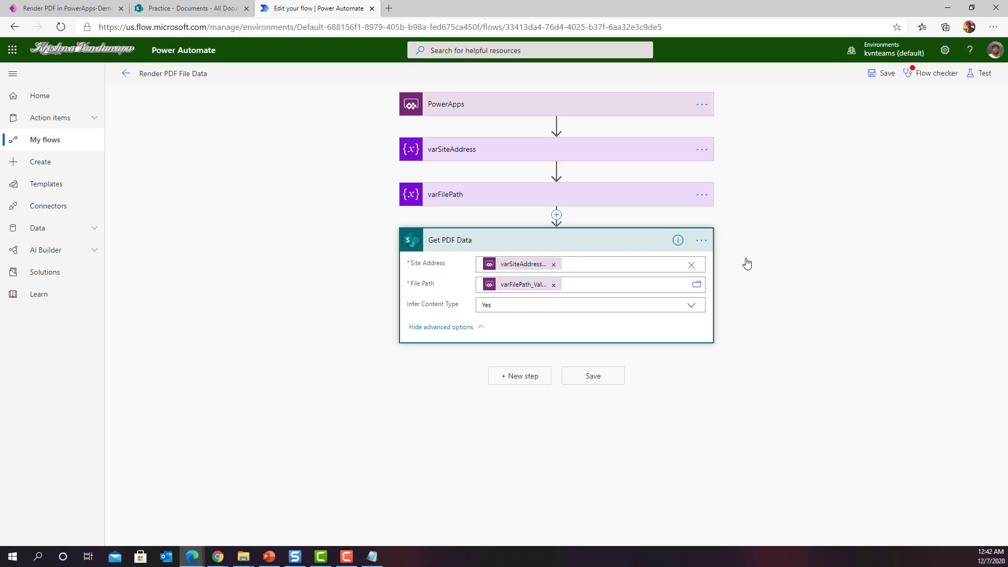
# Add the PowerApps action Respond to a PowerApp or flow after Get PDF Data
pyautogui.click(514, 376)
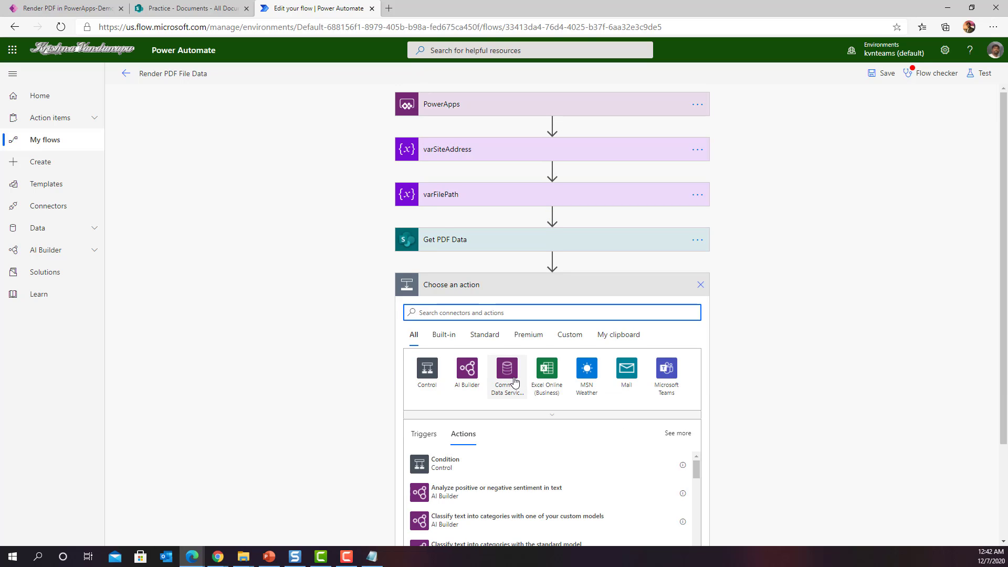
pyautogui.write('powerapps')
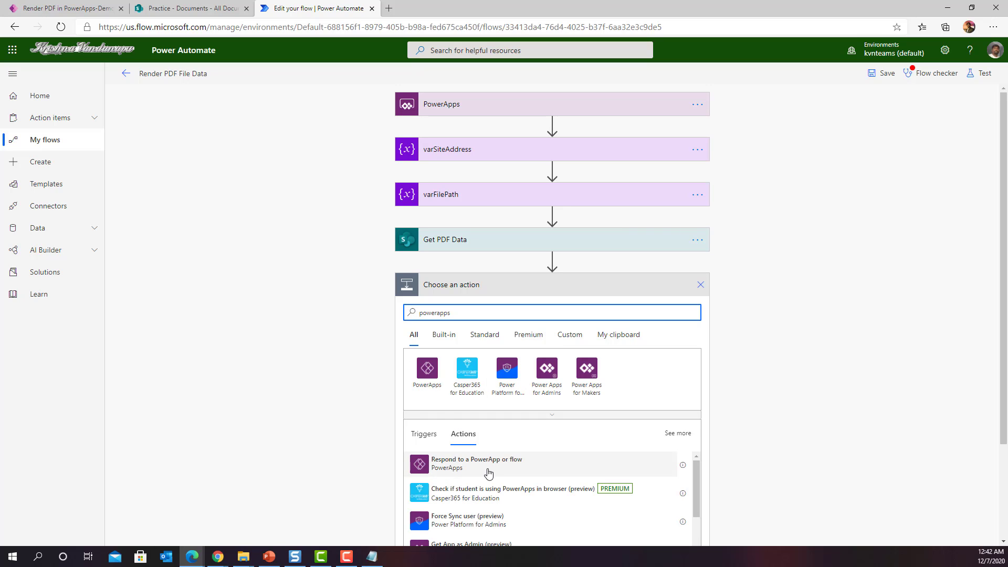
pyautogui.click(489, 474)
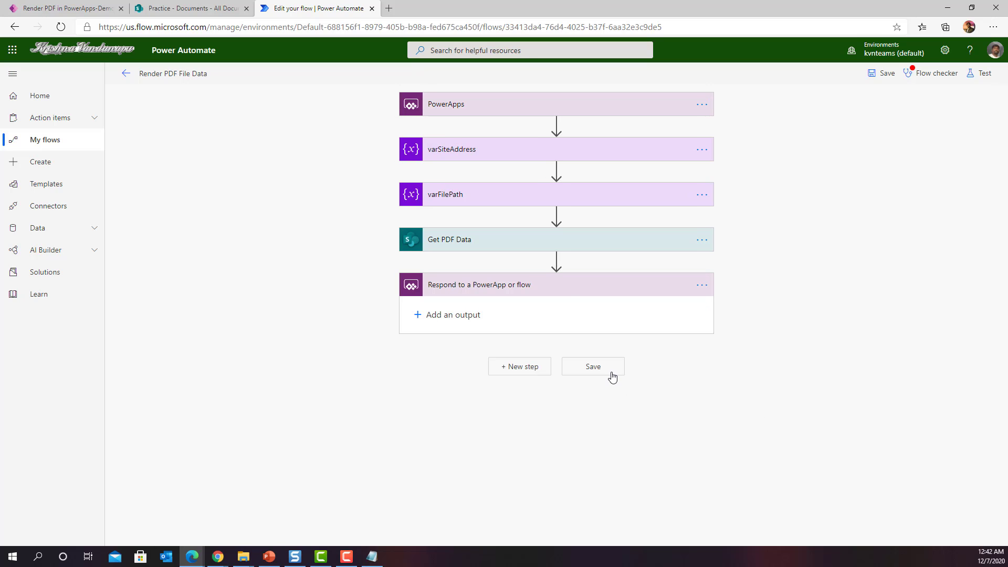
# Add a File output named PDFContent to the Respond to a PowerApp or flow action
pyautogui.click(450, 315)
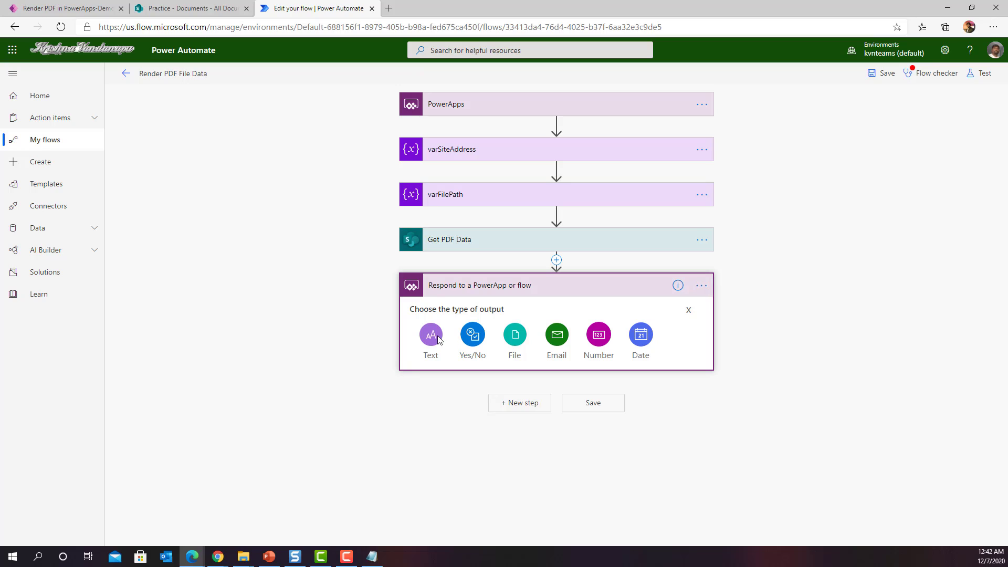
pyautogui.click(518, 342)
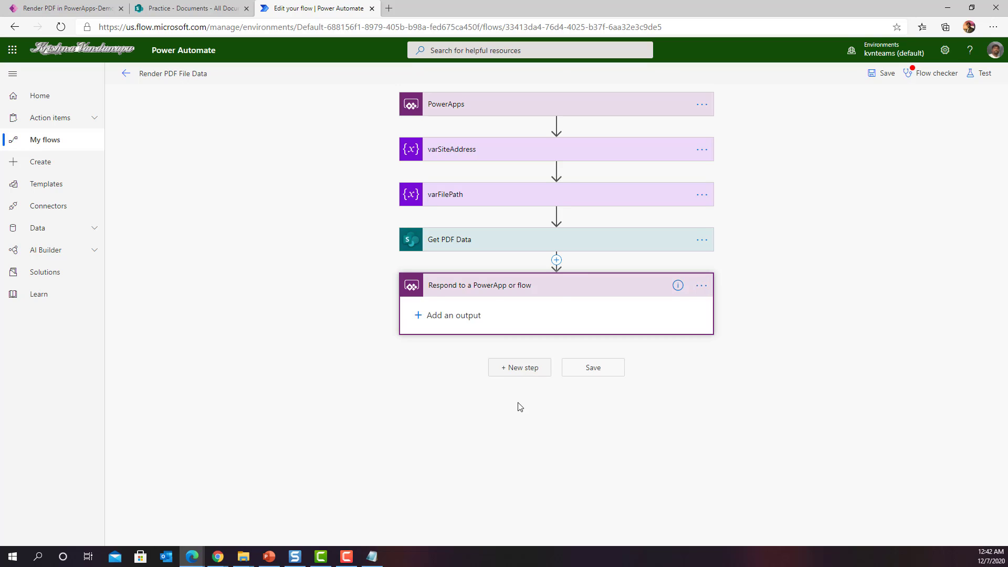
pyautogui.click(447, 308)
pyautogui.write('PD')
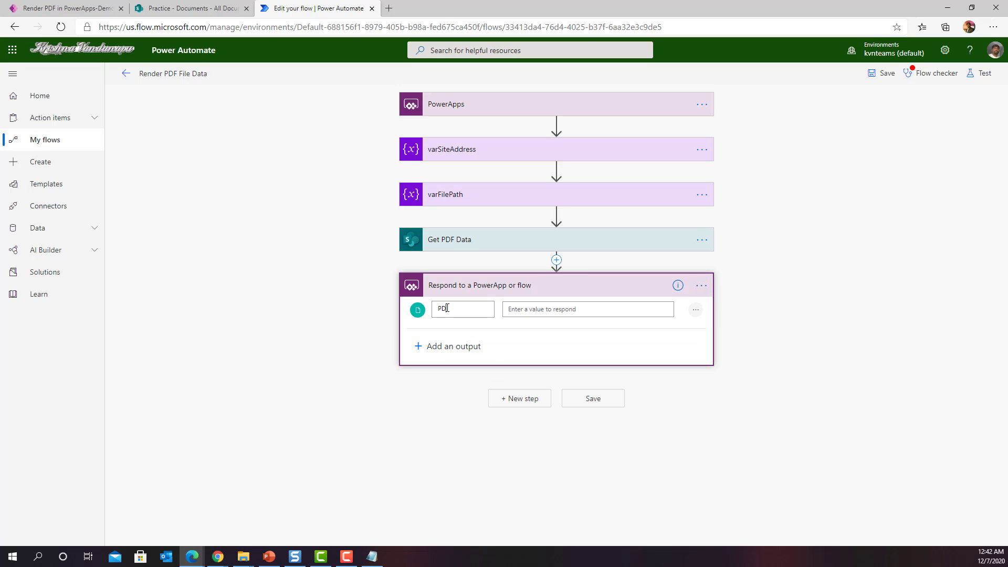
pyautogui.write('FContent')
# Start an expression for the PDFContent value with body() wrapped around the File Content of Get PDF Data
pyautogui.click(532, 309)
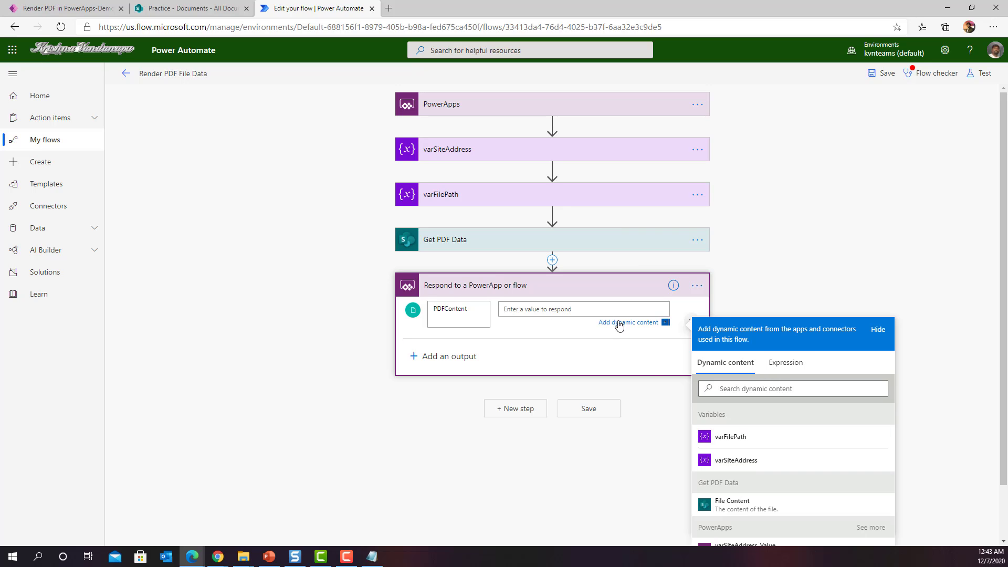
pyautogui.click(785, 362)
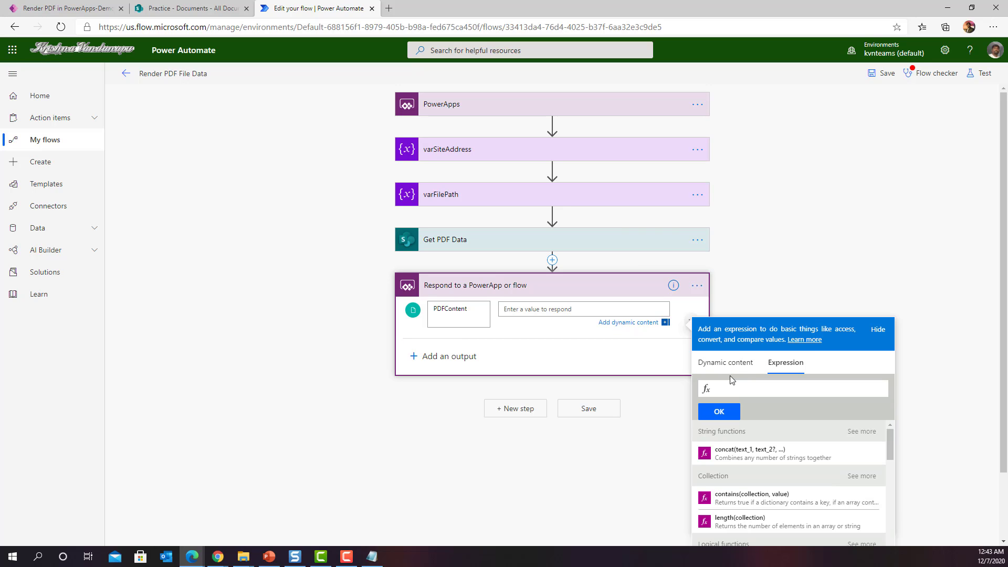
pyautogui.write('body(')
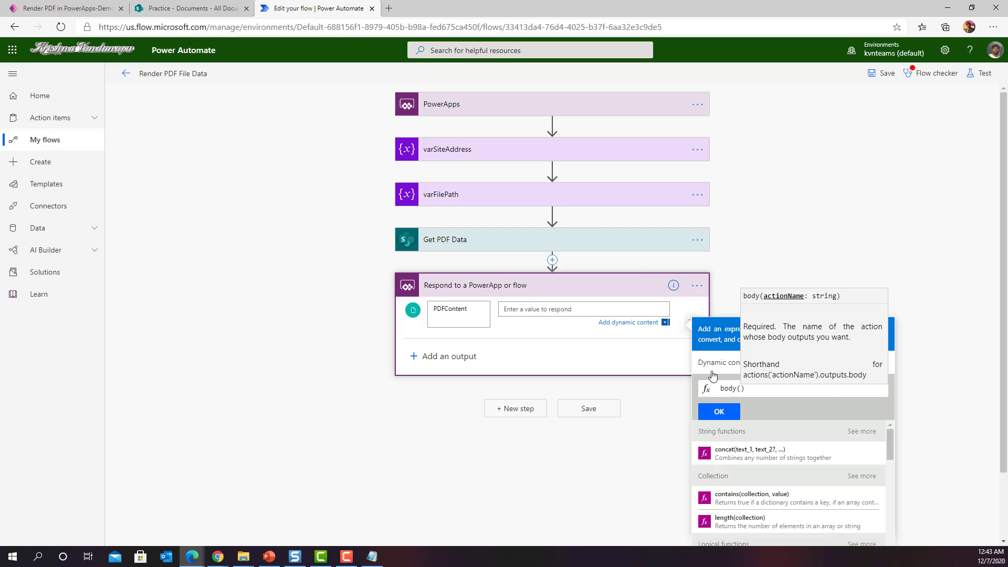
pyautogui.click(725, 362)
pyautogui.click(732, 517)
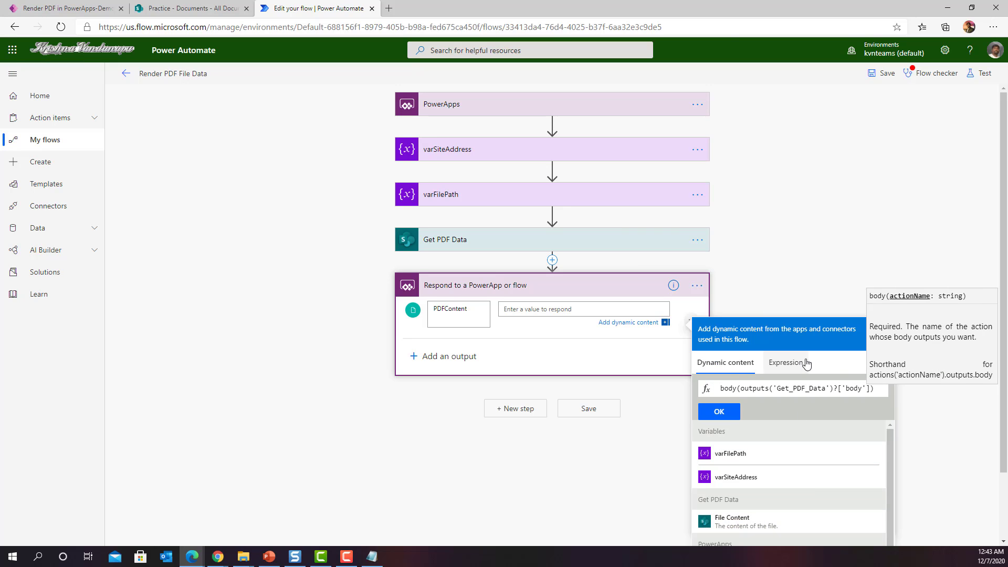
# Rewrite the PDFContent expression as outputs('Get_PDF_Data')?['body']['$content']
pyautogui.press('Home')
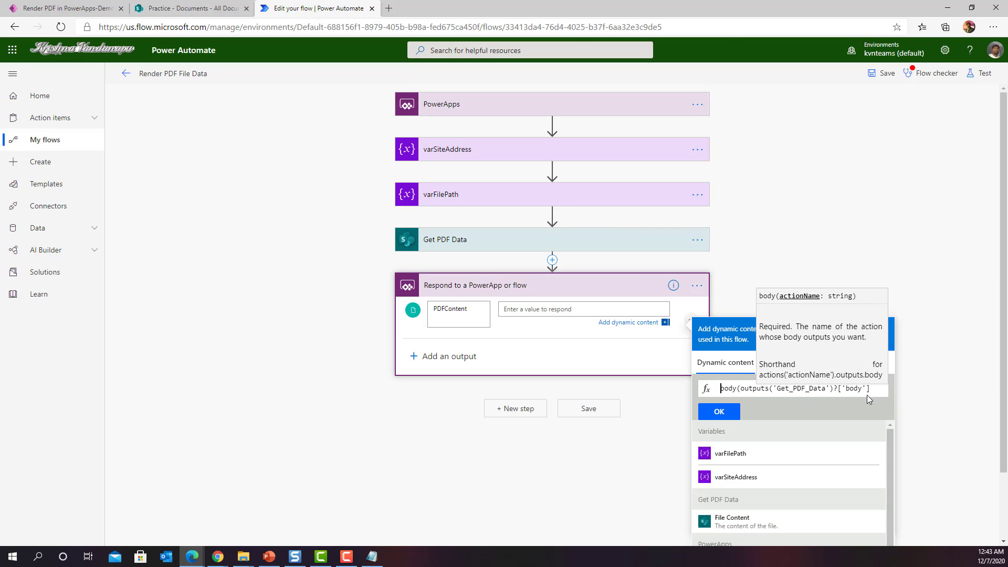
pyautogui.hotkey('shift', 'Right')
pyautogui.hotkey('shift', 'Right')
pyautogui.hotkey('shift', 'Right')
pyautogui.hotkey('shift', 'Right')
pyautogui.hotkey('shift', 'Right')
pyautogui.press('Delete')
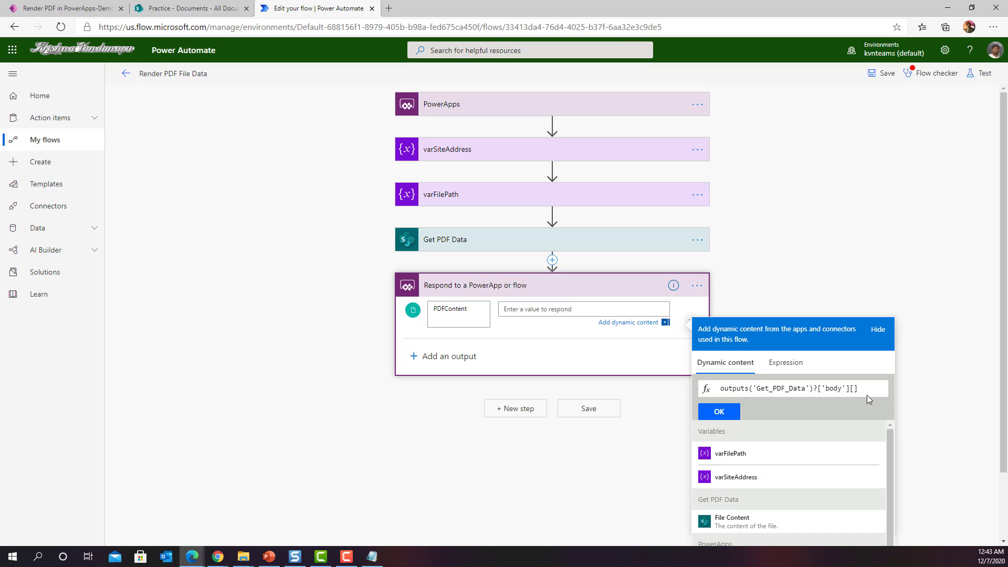
pyautogui.write("'$content")
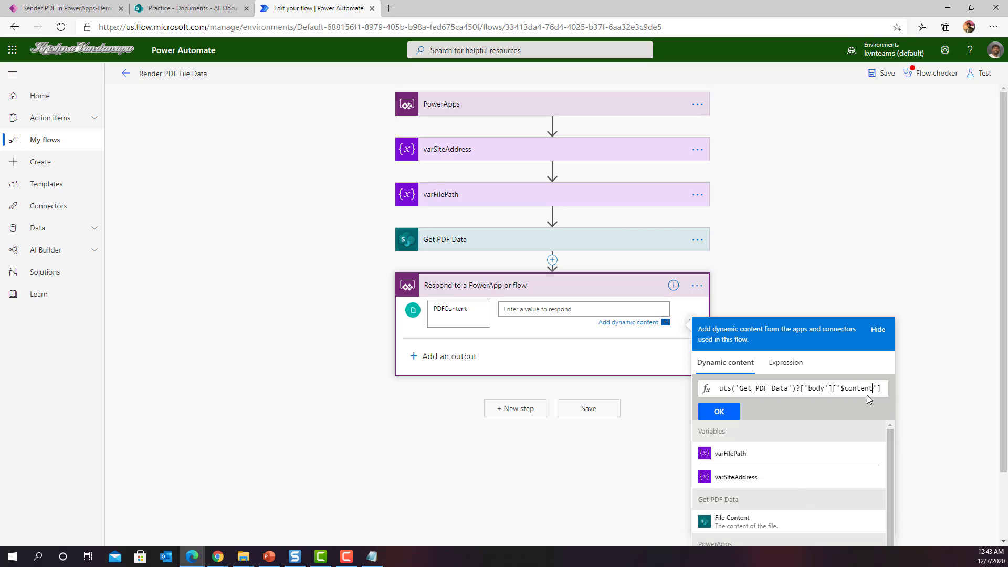
pyautogui.press('End')
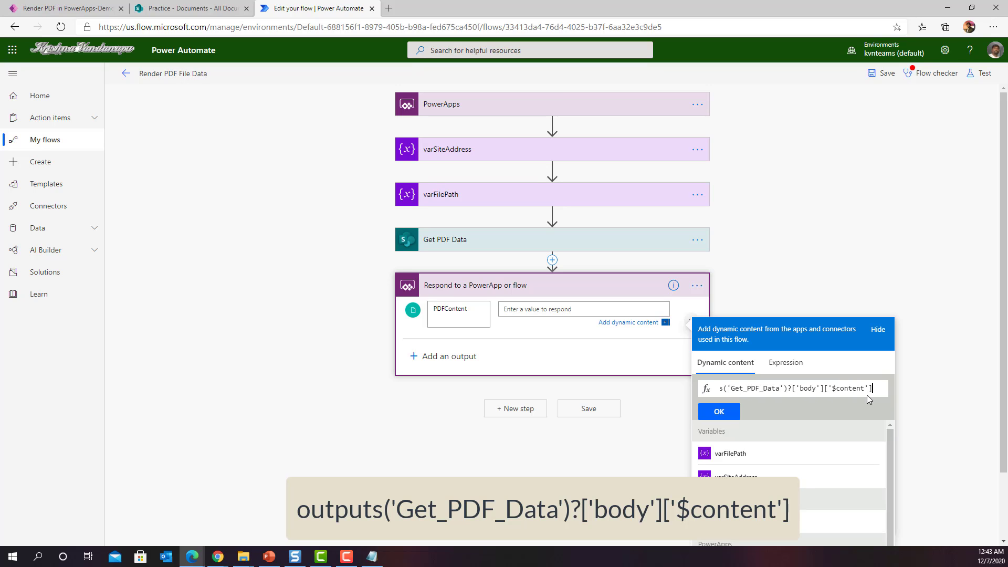
# Review the complete PDFContent expression from beginning to end
pyautogui.press('Home')
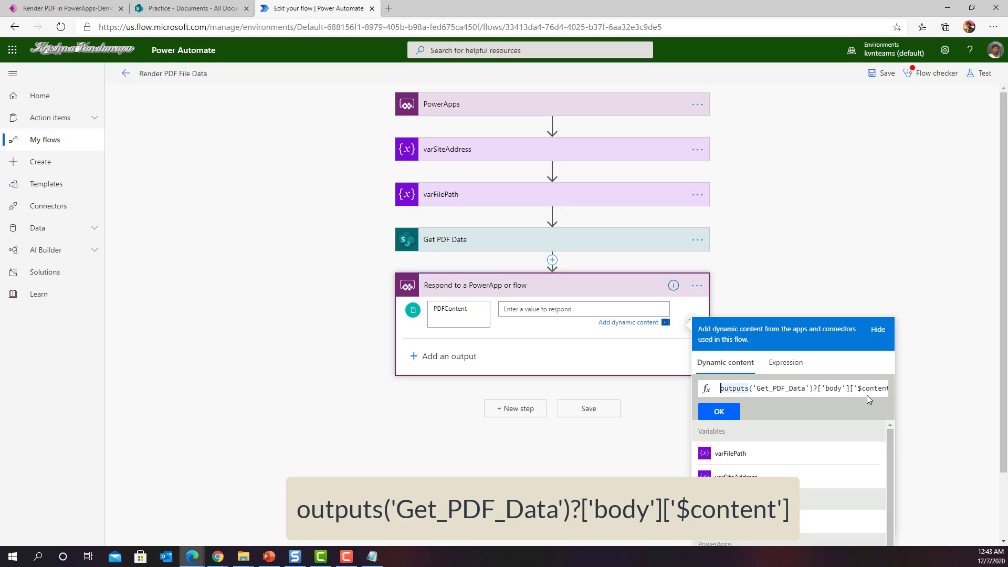
pyautogui.hotkey('shift', 'Right')
pyautogui.hotkey('shift', 'Right')
pyautogui.hotkey('shift', 'Right')
pyautogui.hotkey('shift', 'Right')
pyautogui.hotkey('shift', 'Right')
pyautogui.hotkey('shift', 'Right')
pyautogui.hotkey('shift', 'Right')
pyautogui.hotkey('shift', 'Right')
pyautogui.hotkey('shift', 'Right')
pyautogui.hotkey('shift', 'Right')
pyautogui.hotkey('shift', 'Right')
pyautogui.hotkey('shift', 'Right')
pyautogui.hotkey('shift', 'Right')
pyautogui.hotkey('shift', 'Right')
pyautogui.hotkey('shift', 'Right')
pyautogui.hotkey('shift', 'Right')
pyautogui.hotkey('shift', 'Right')
pyautogui.hotkey('shift', 'Right')
pyautogui.hotkey('shift', 'Right')
pyautogui.hotkey('shift', 'Right')
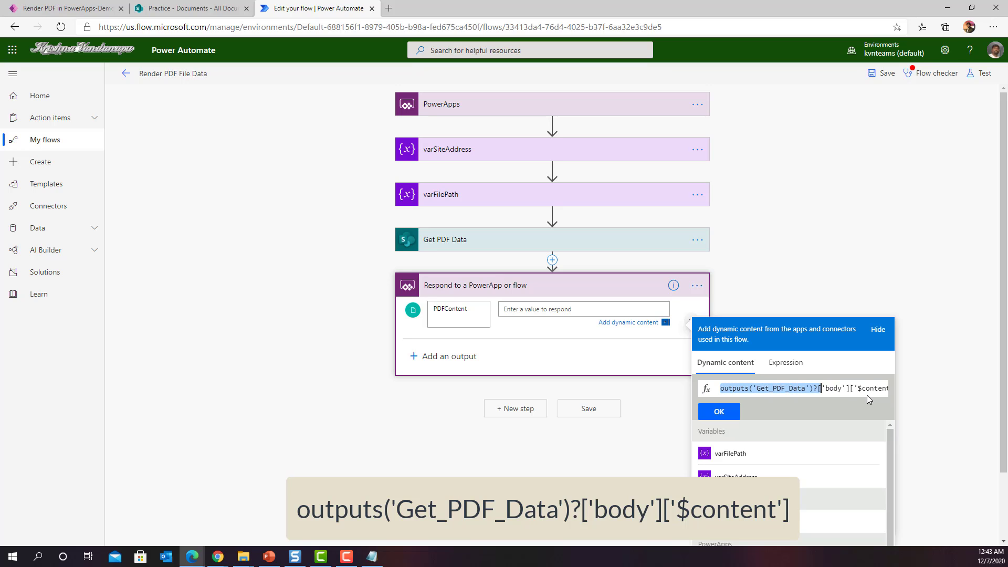
pyautogui.press('Right')
pyautogui.press('End')
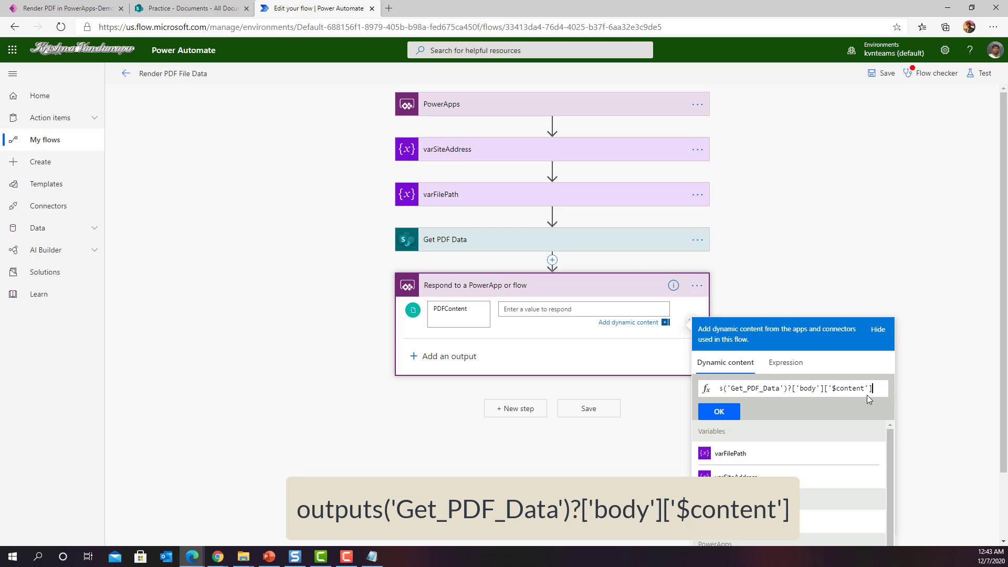
pyautogui.hotkey('shift', 'Home')
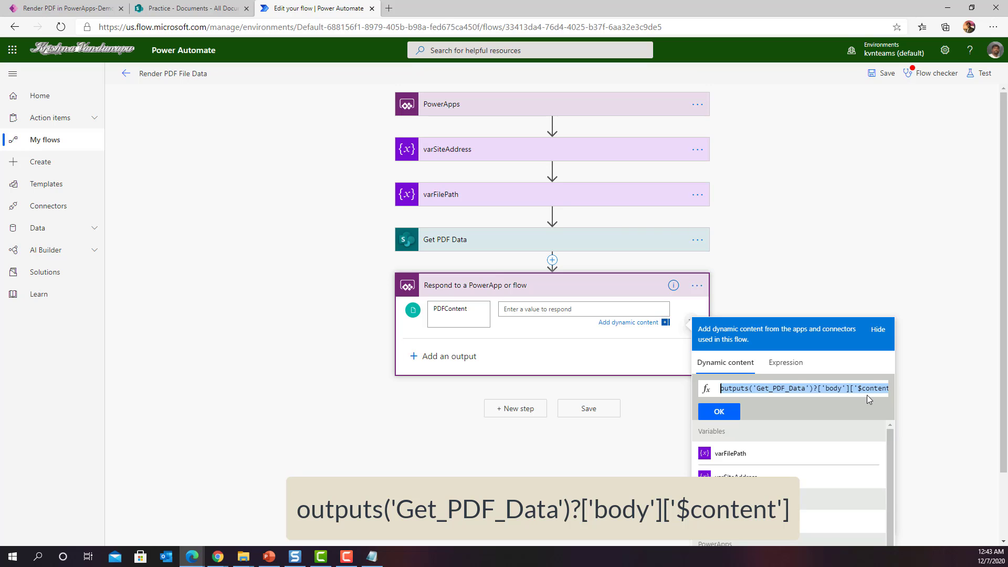
# Apply the expression as the PDFContent output value and save the flow
pyautogui.click(719, 411)
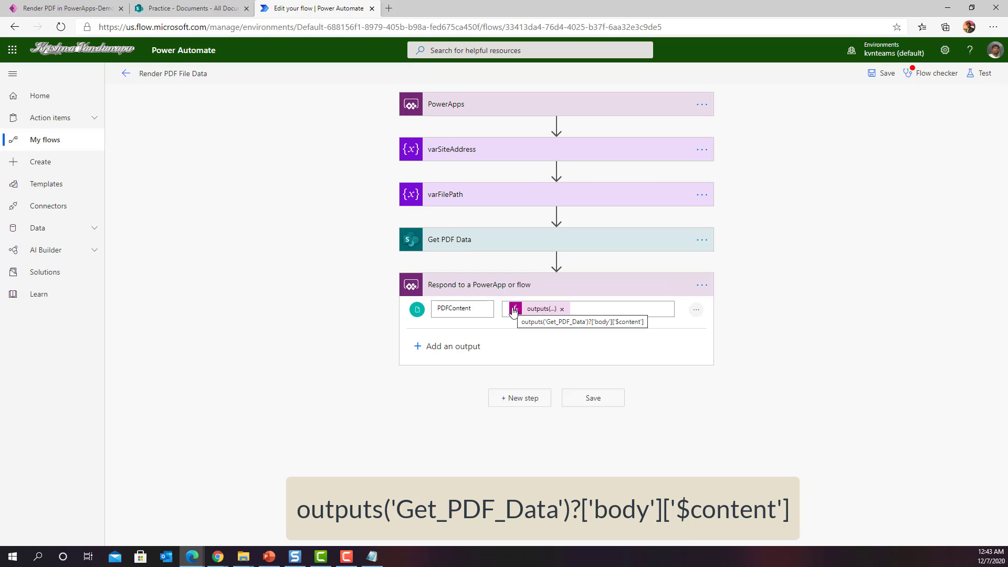
pyautogui.click(584, 403)
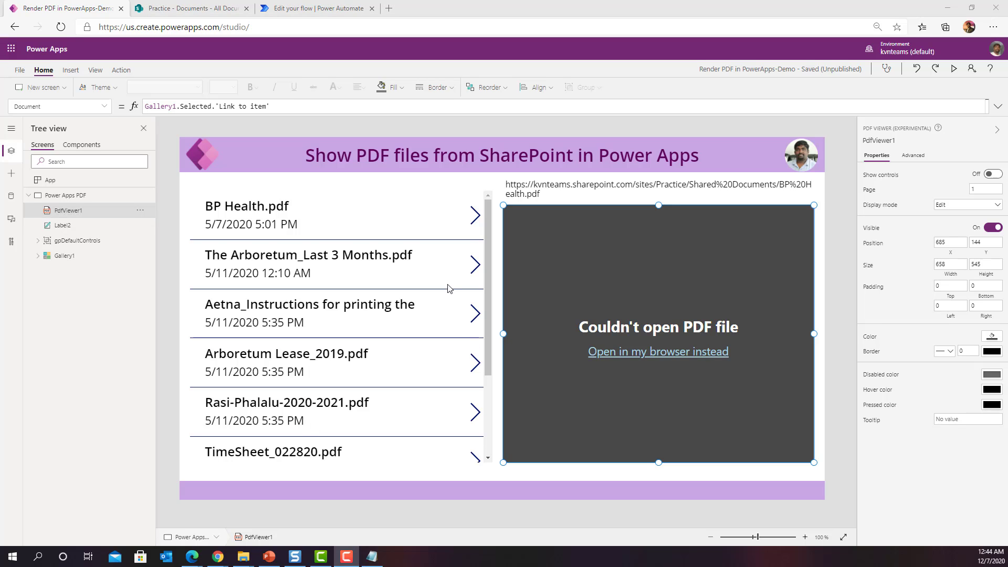
# In the Power Apps screen, clear the OnSelect formula of the gallery's next arrow icon
pyautogui.click(475, 220)
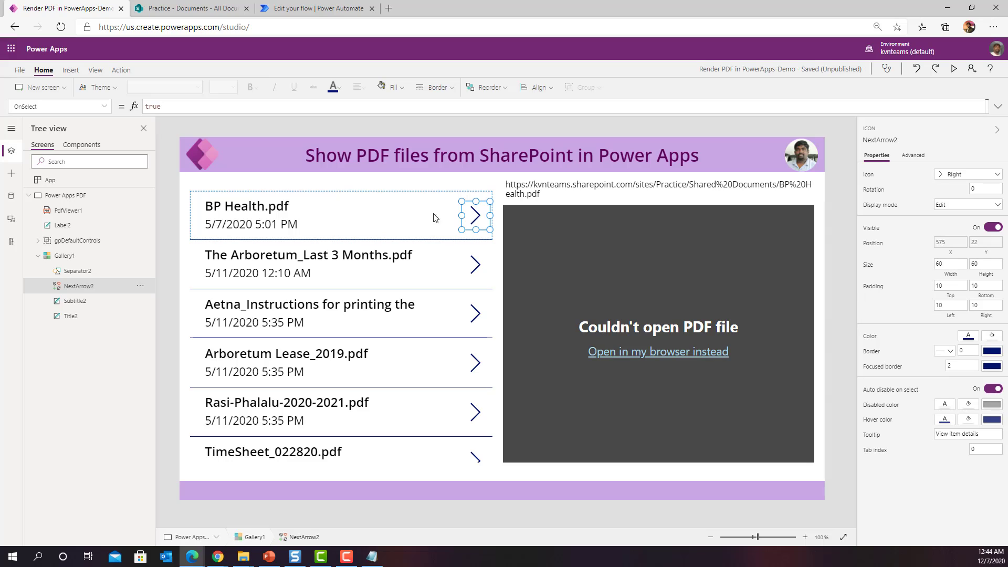
pyautogui.doubleClick(171, 105)
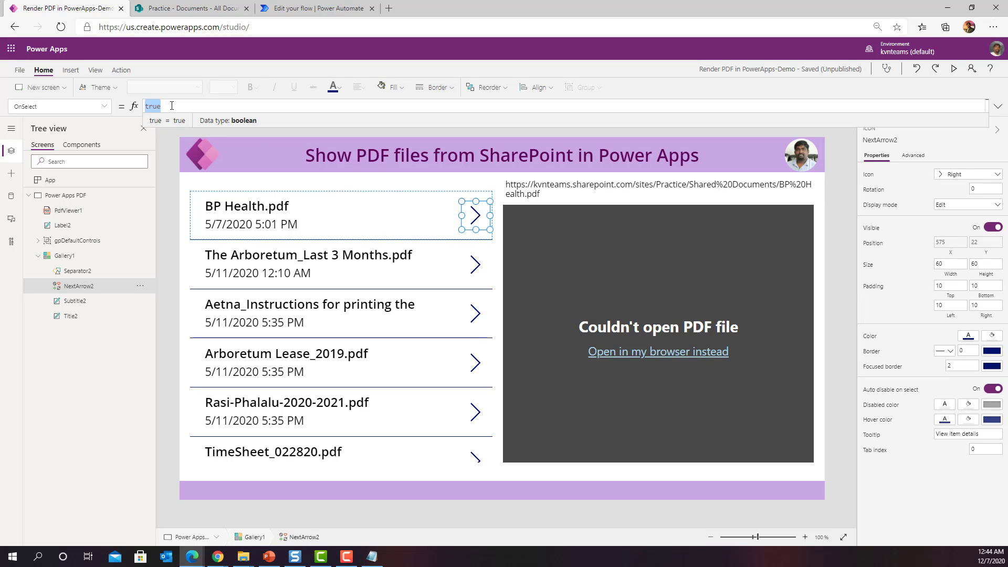
pyautogui.press('BackSpace')
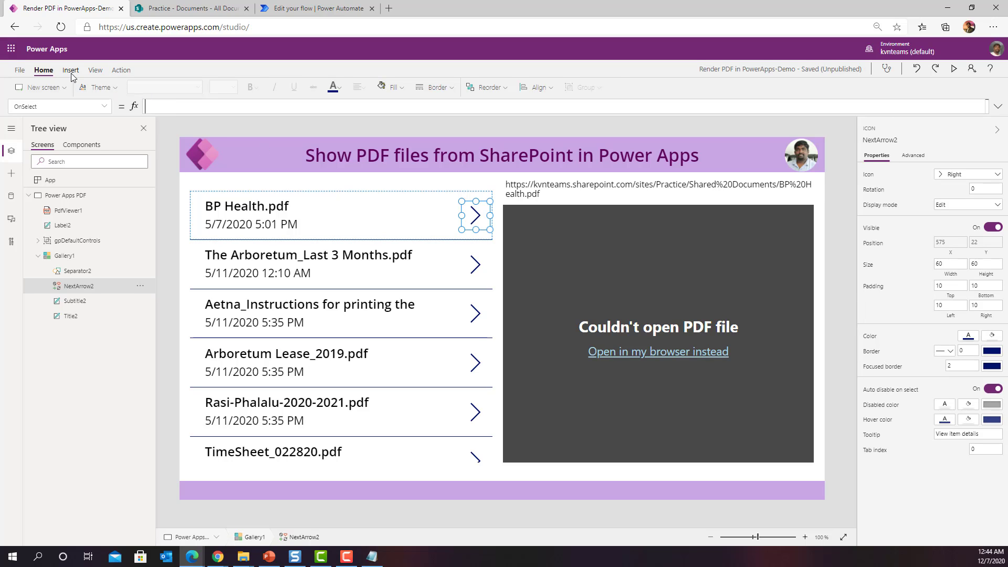
# Attach the Render PDF File Data flow to the OnSelect action of the gallery's arrow icon
pyautogui.click(70, 70)
pyautogui.click(121, 70)
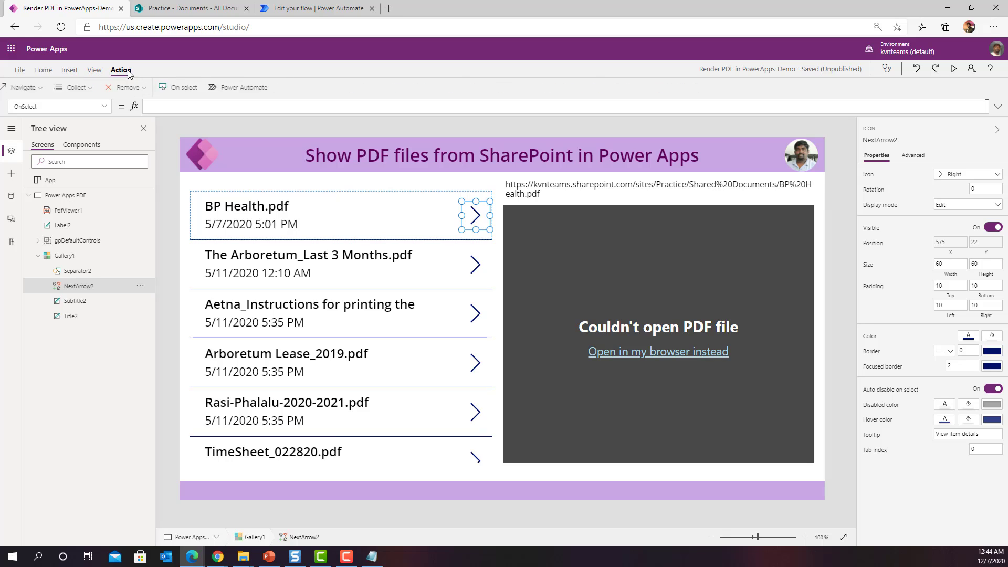
pyautogui.click(254, 89)
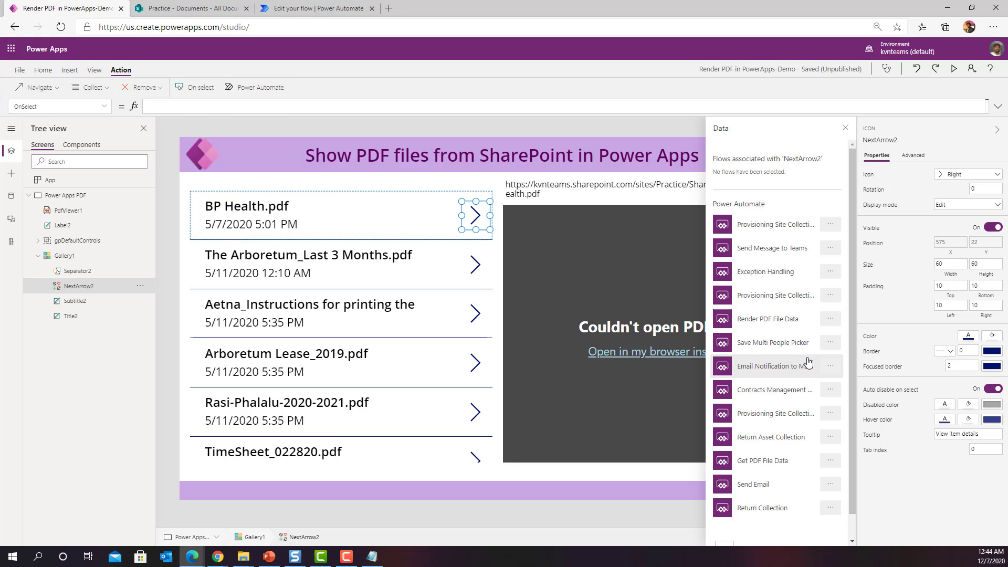
pyautogui.click(315, 8)
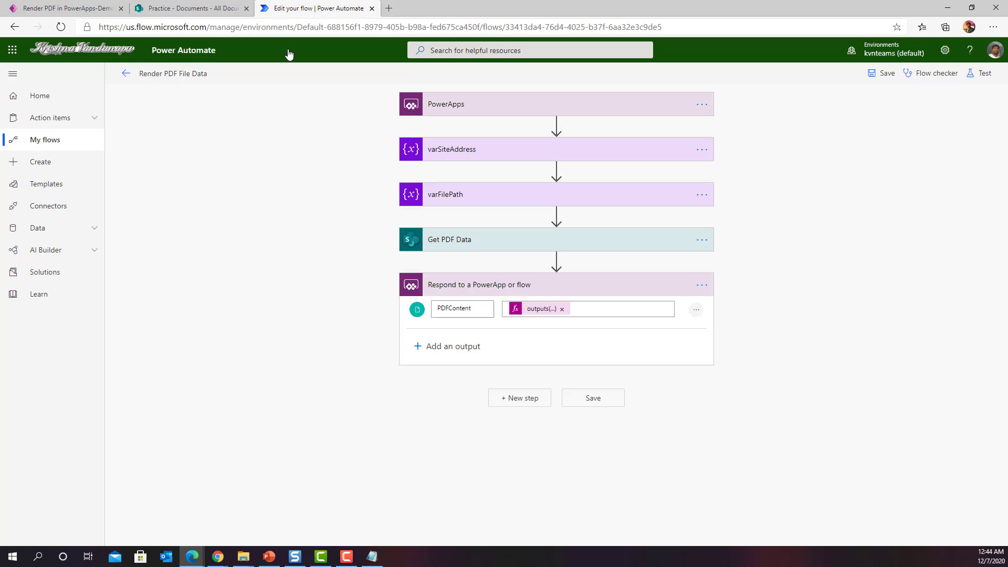
pyautogui.click(63, 8)
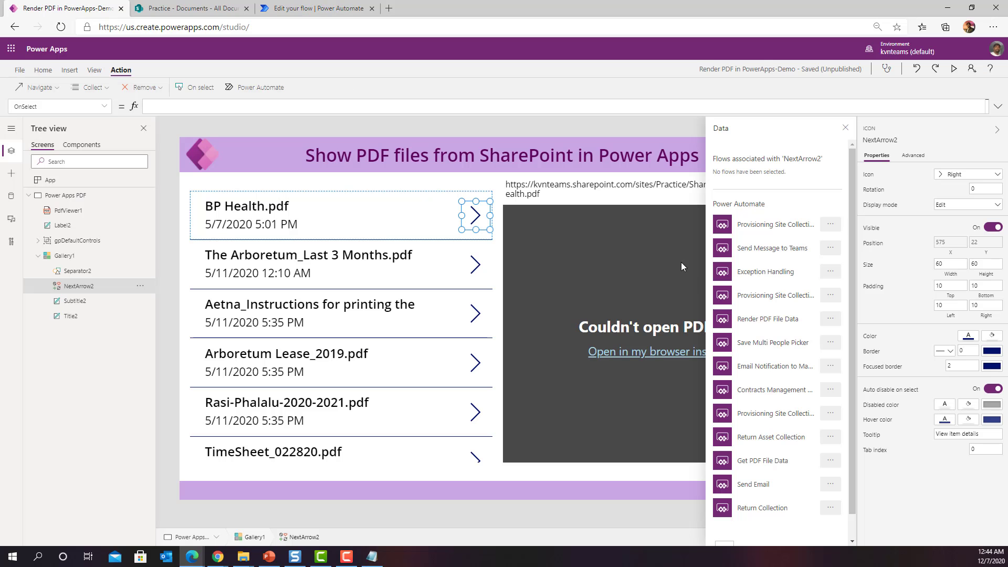
pyautogui.click(764, 323)
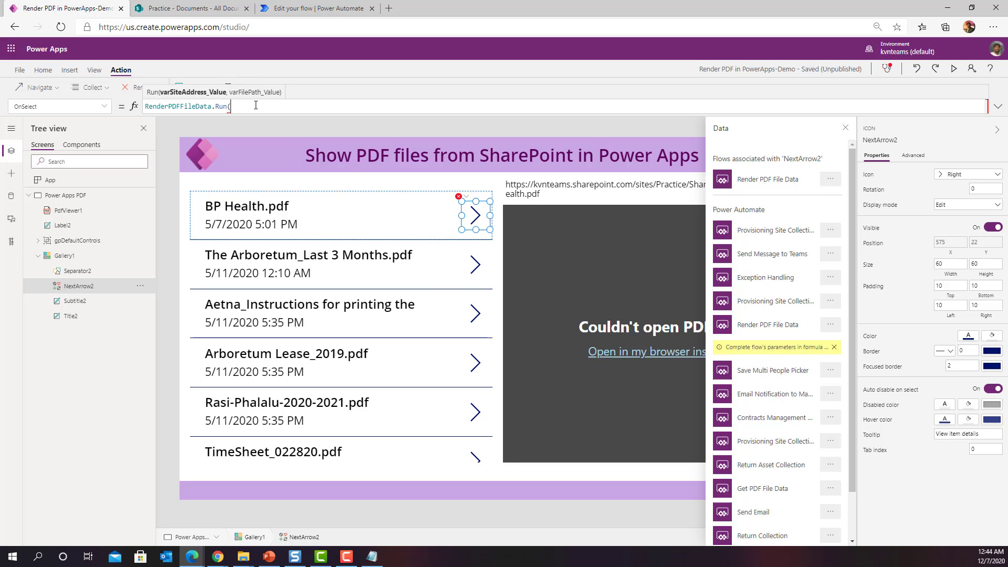
# Pass Gallery1.Selected.'Link to item' as the first argument of RenderPDFFileData.Run and close the flow list
pyautogui.write('Gallery1.Selected.')
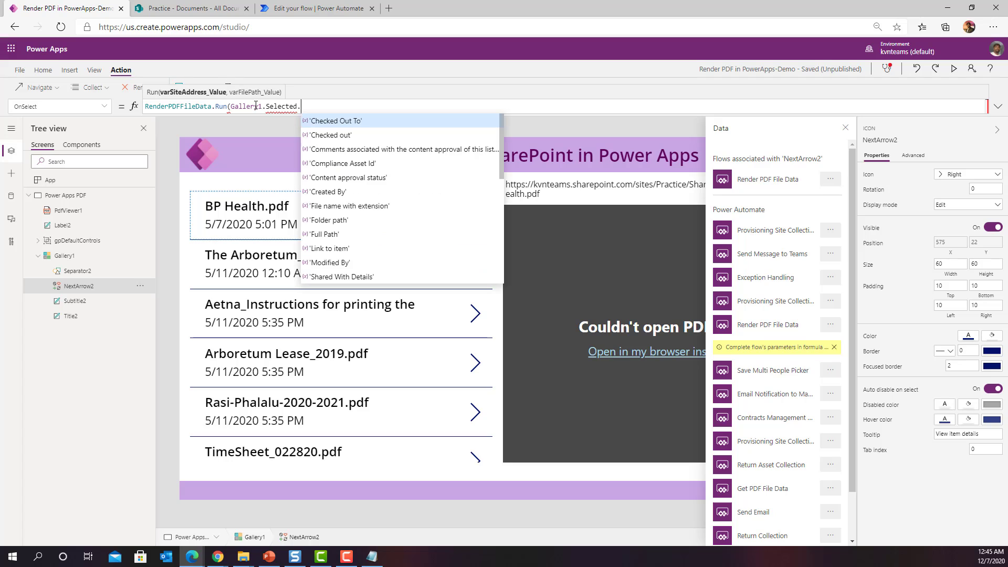
pyautogui.write("'Link to item'")
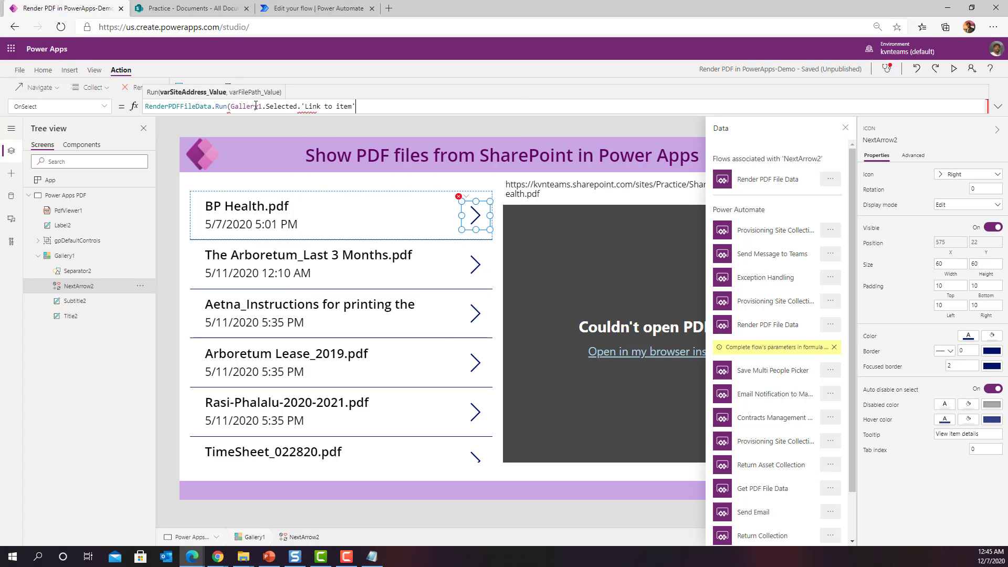
pyautogui.click(845, 128)
# Set the text of the new label over the PDF viewer to Gallery1.Selected.'Full Path'
pyautogui.click(572, 197)
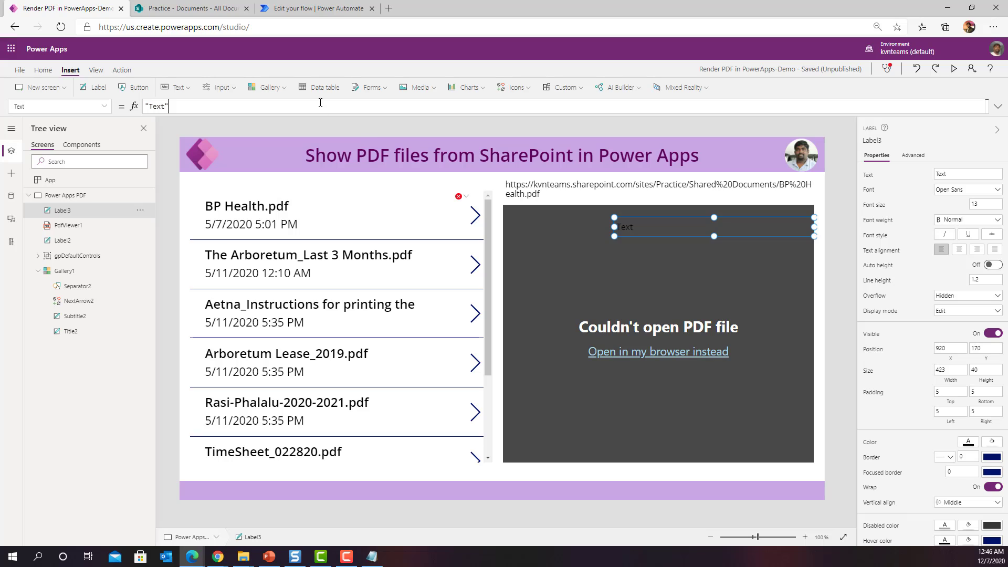
pyautogui.hotkey('ctrl', 'a')
pyautogui.press('BackSpace')
pyautogui.write('G')
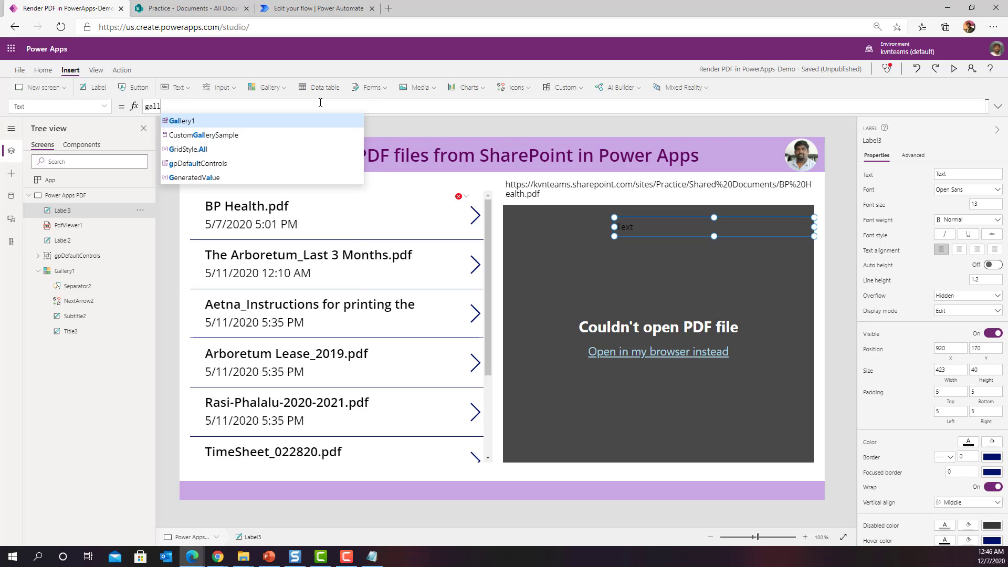
pyautogui.press('Tab')
pyautogui.write('.Se')
pyautogui.press('Tab')
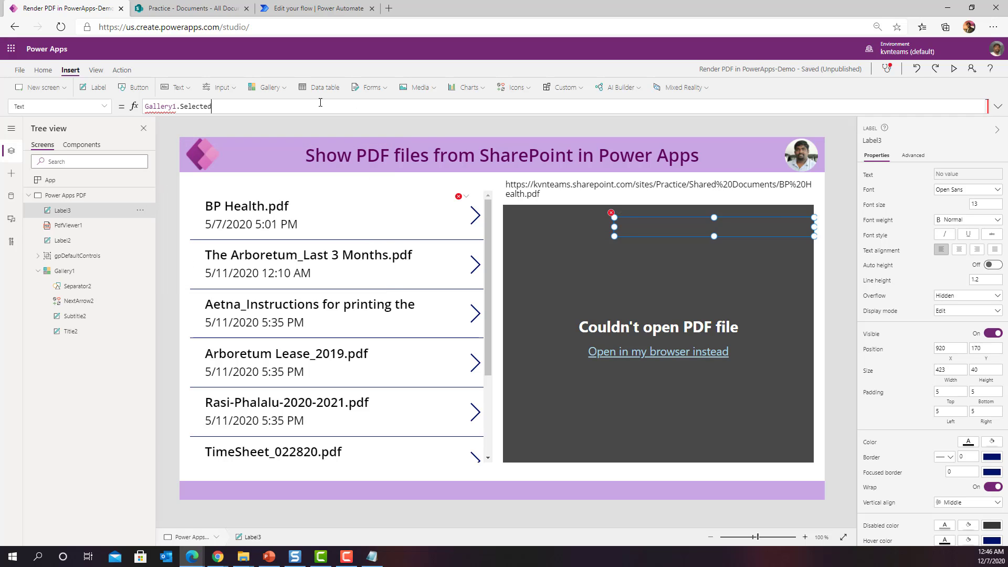
pyautogui.write('.f')
pyautogui.press('Down')
pyautogui.press('Down')
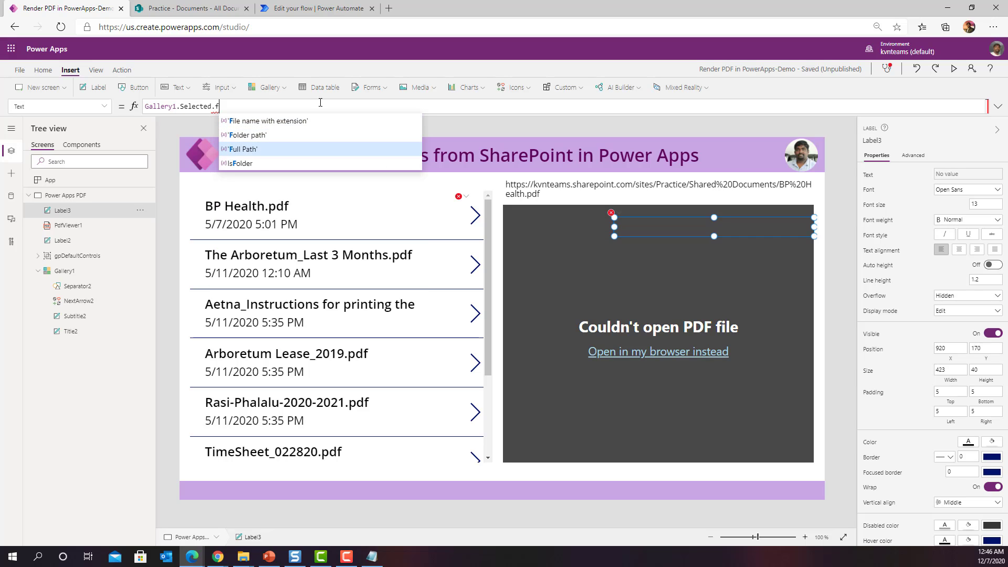
pyautogui.press('Tab')
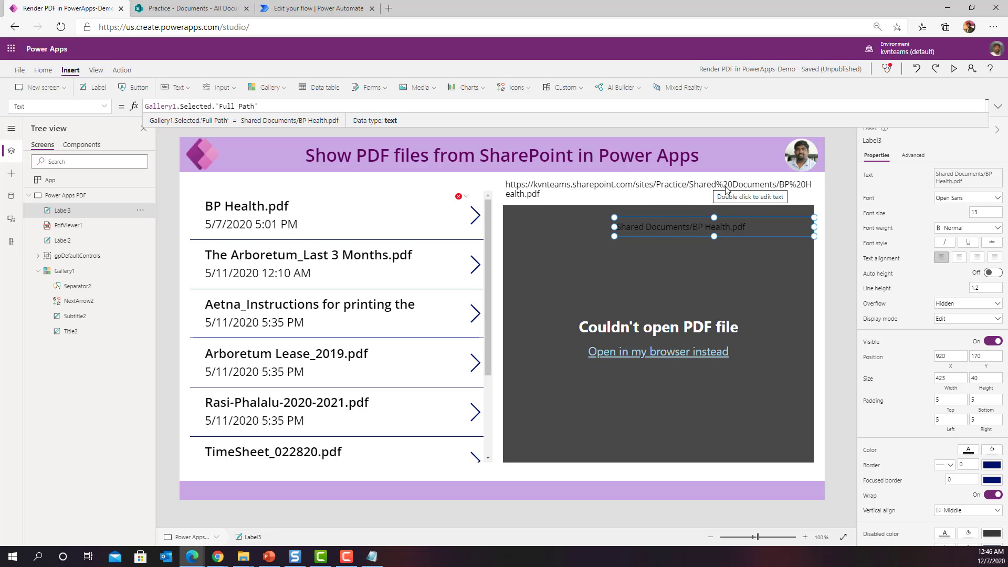
# In the arrow icon's OnSelect formula, nest Substitute(Gallery1.Selected.'Link to item',"%20"," ") inside an outer Substitute function
pyautogui.click(465, 203)
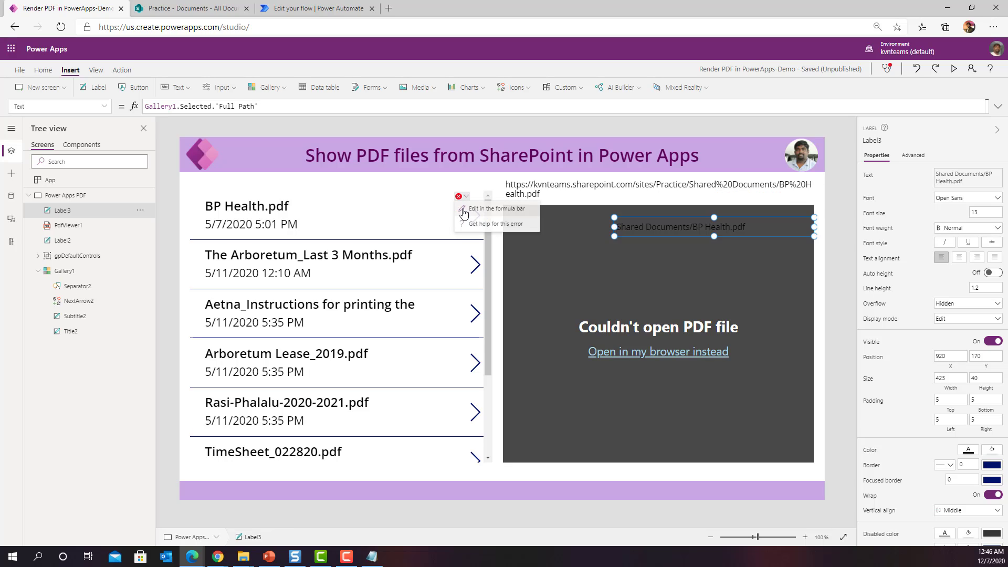
pyautogui.click(447, 106)
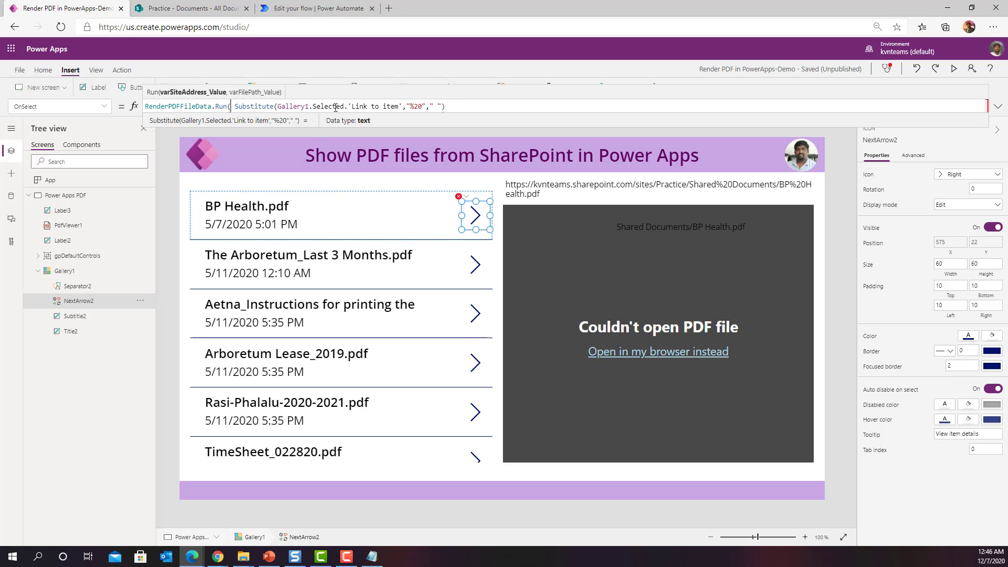
pyautogui.write('Subst')
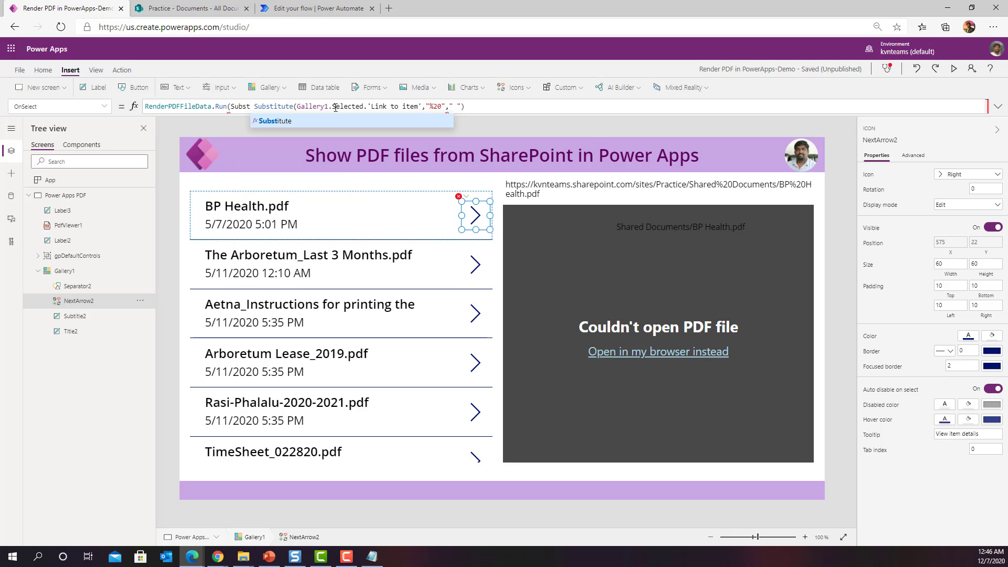
pyautogui.press('Tab')
pyautogui.press('Delete')
pyautogui.write('(')
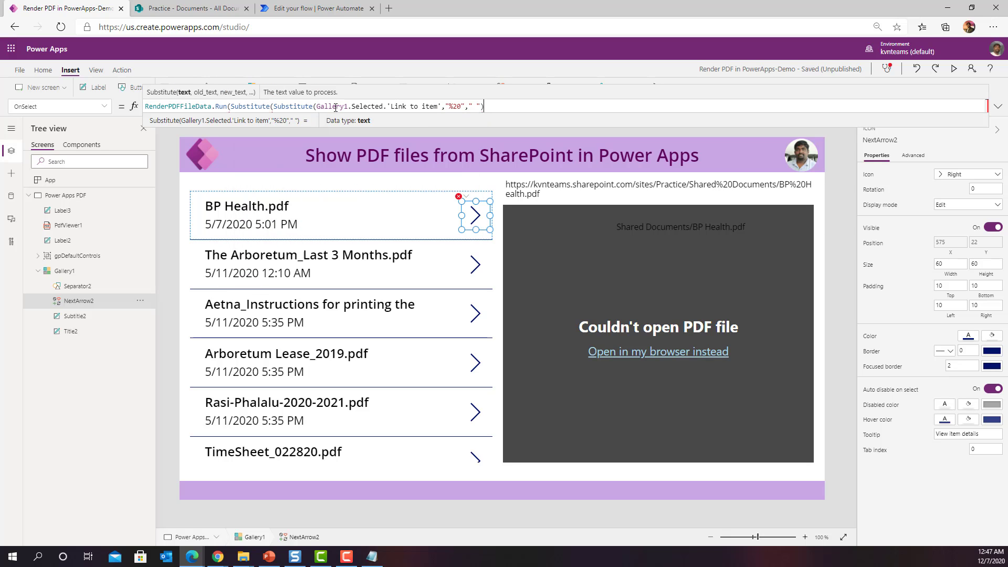